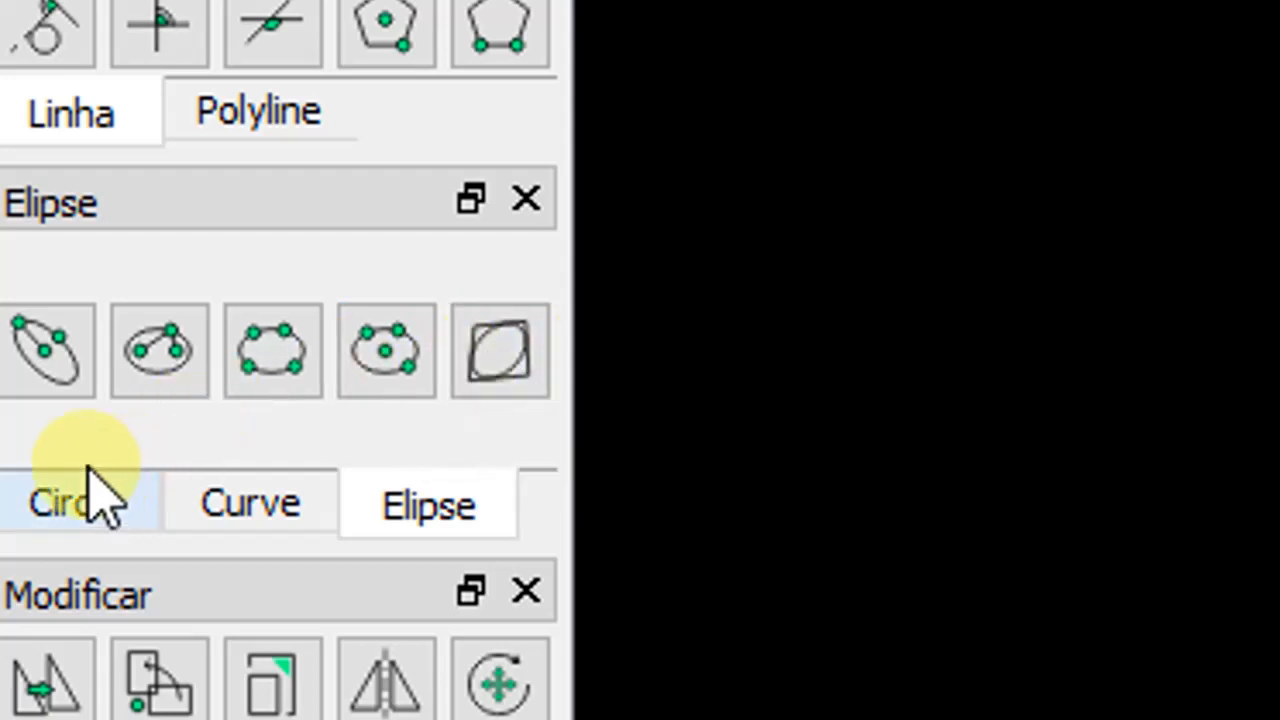
click(50, 365)
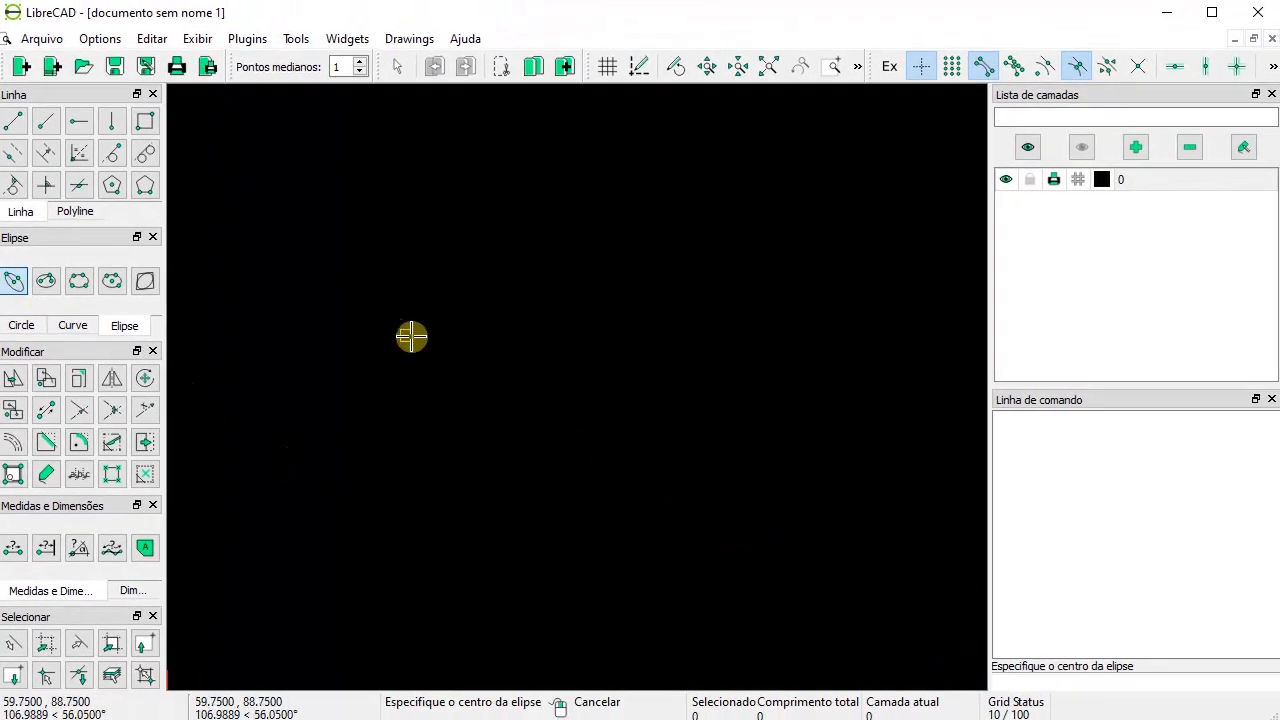
click(386, 406)
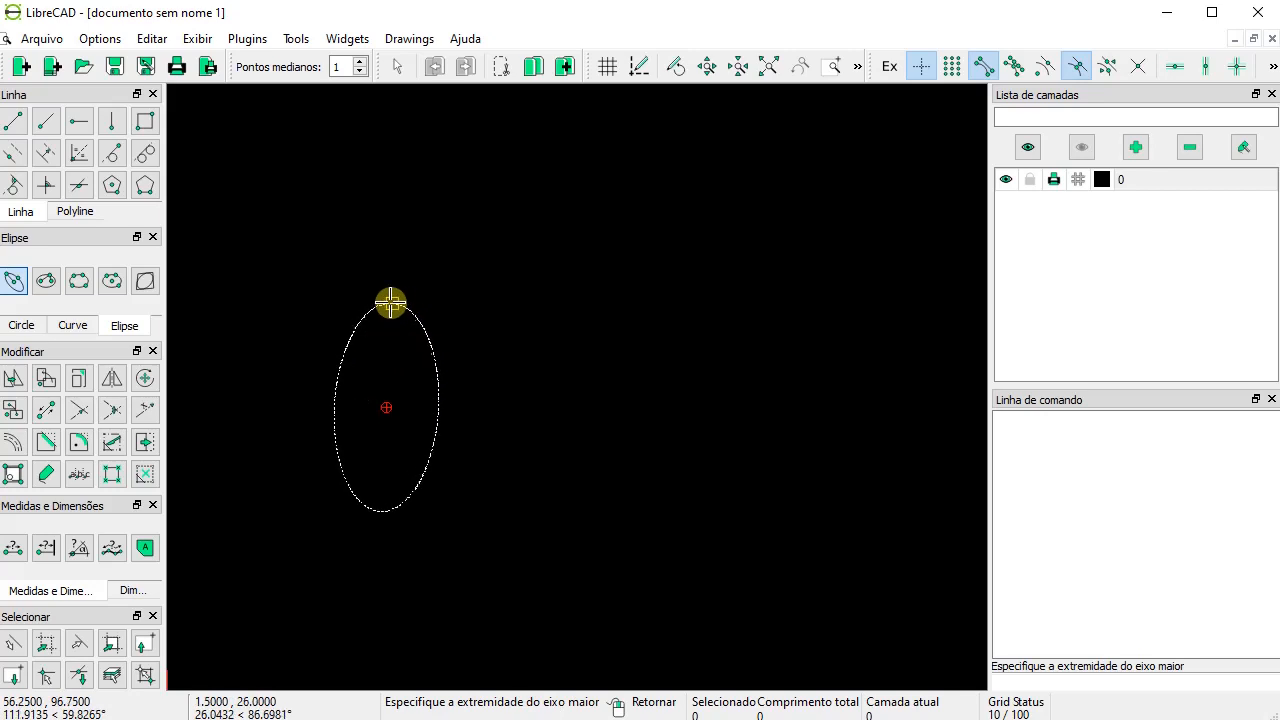
text(100)
key(Return)
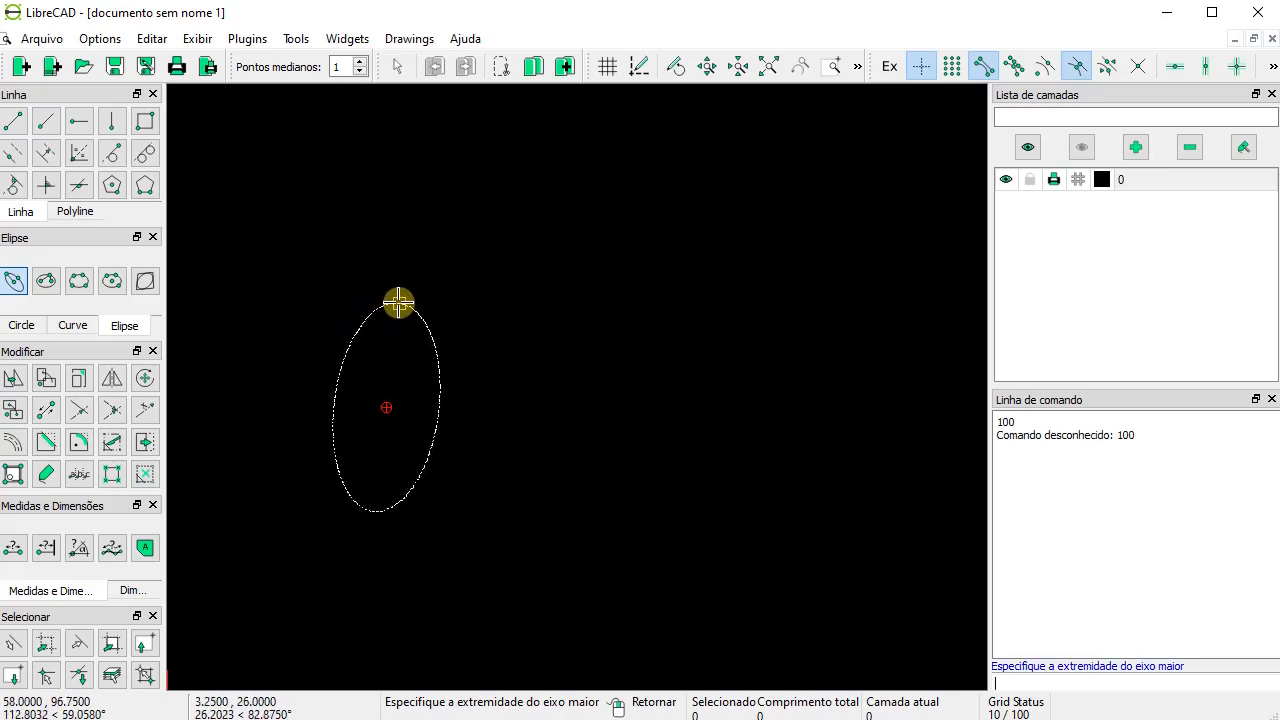
text(@100<90)
key(Return)
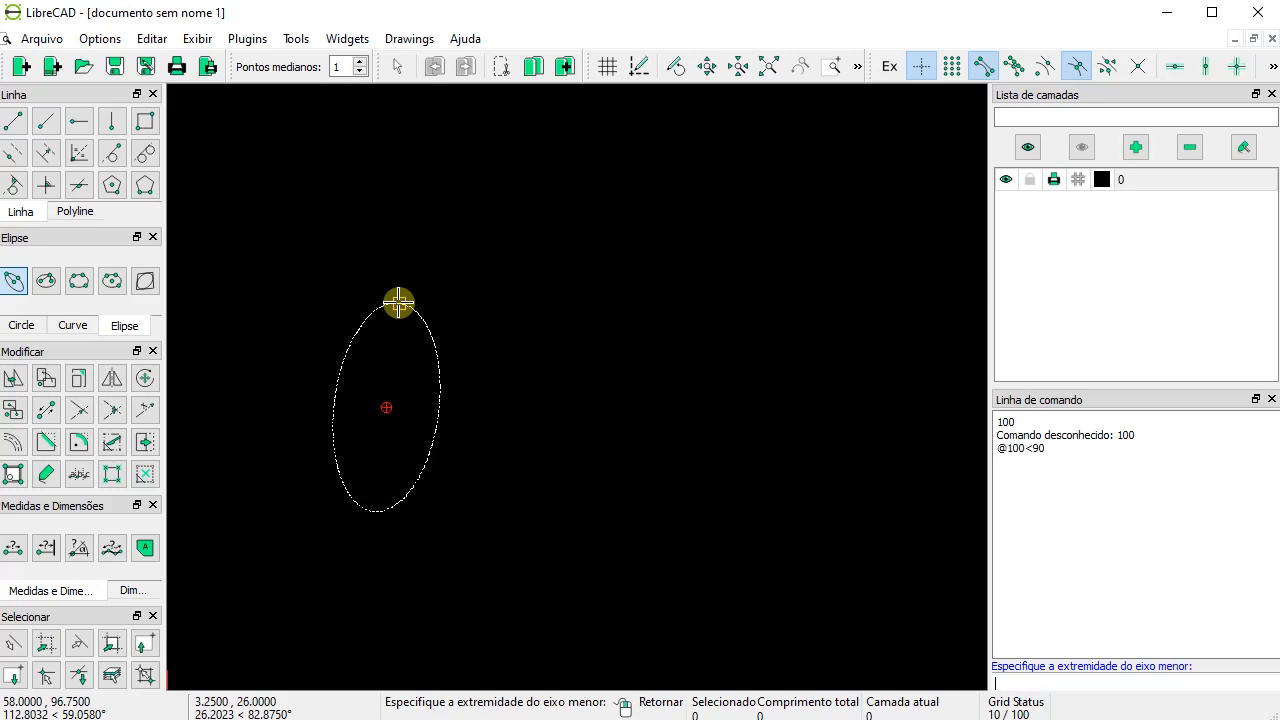
scroll(410, 330, up, 4)
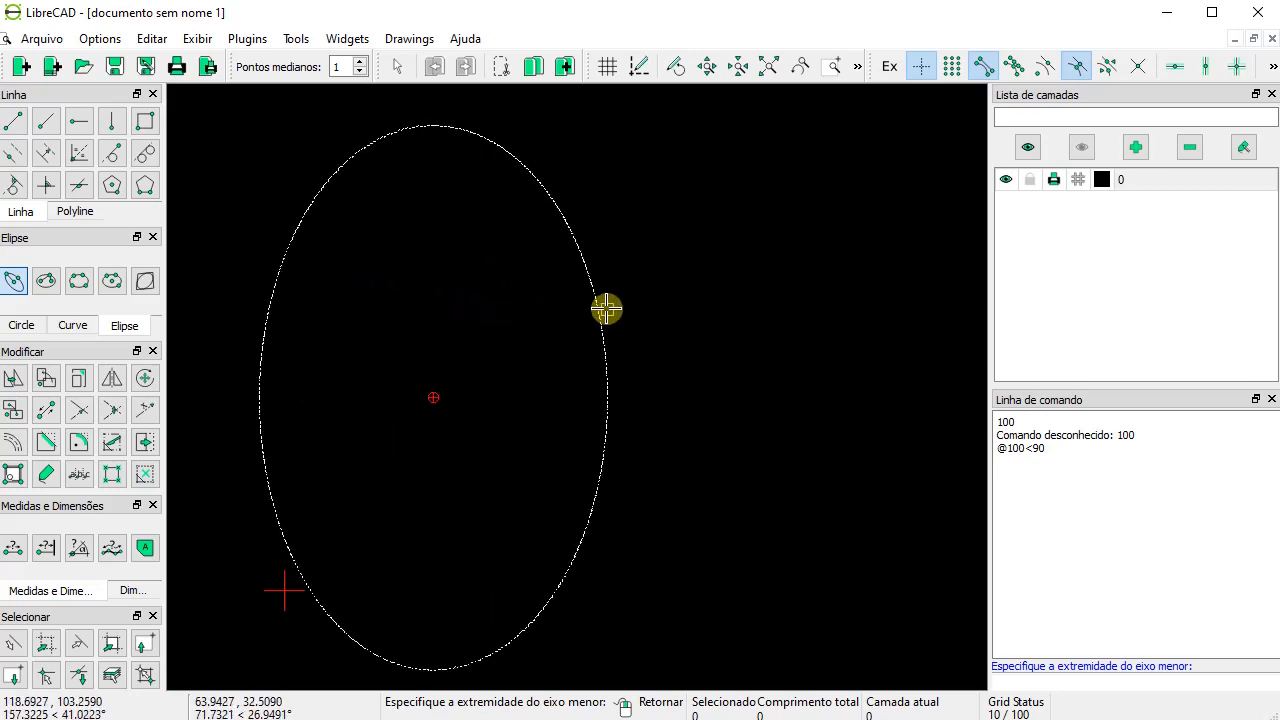
text(50)
key(Return)
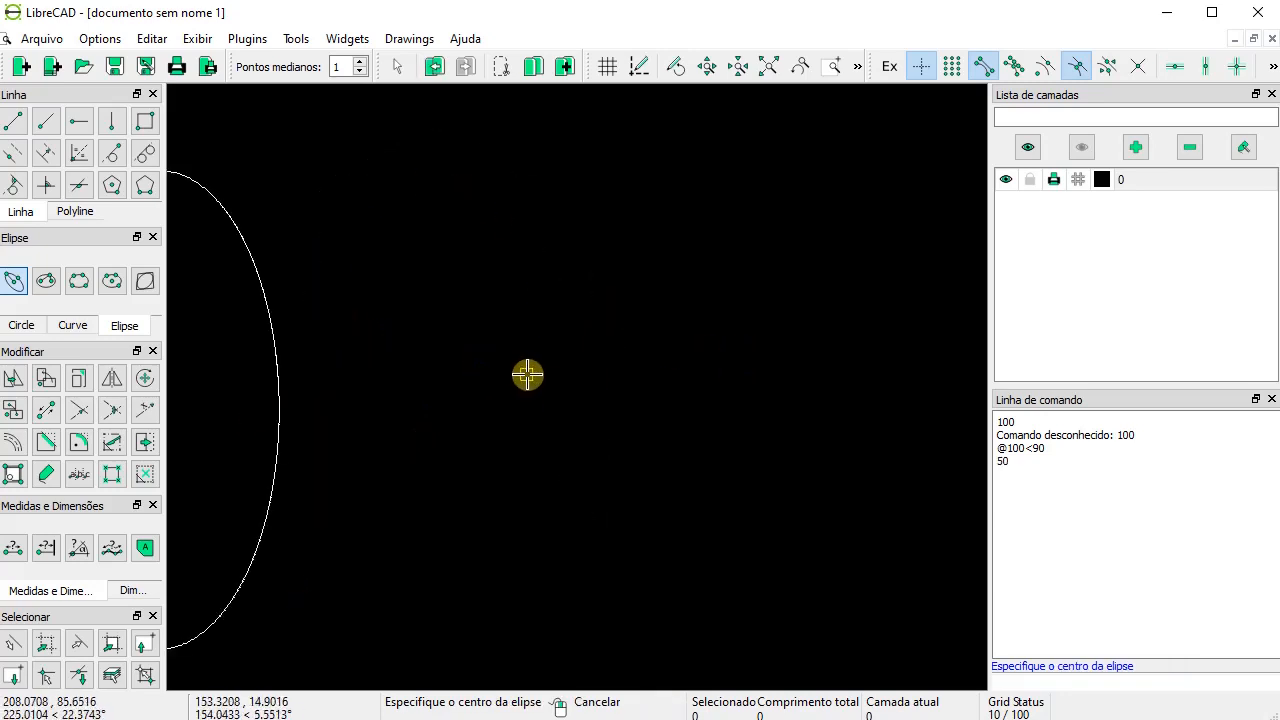
click(690, 387)
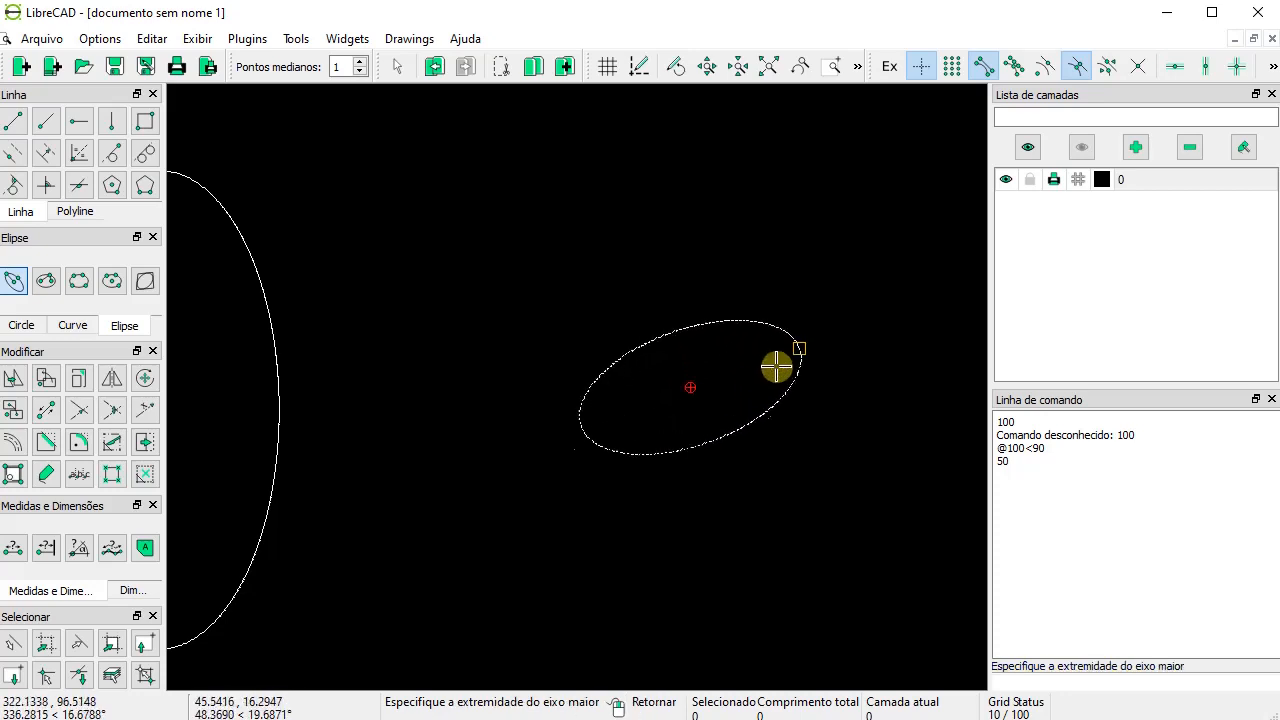
text(@)
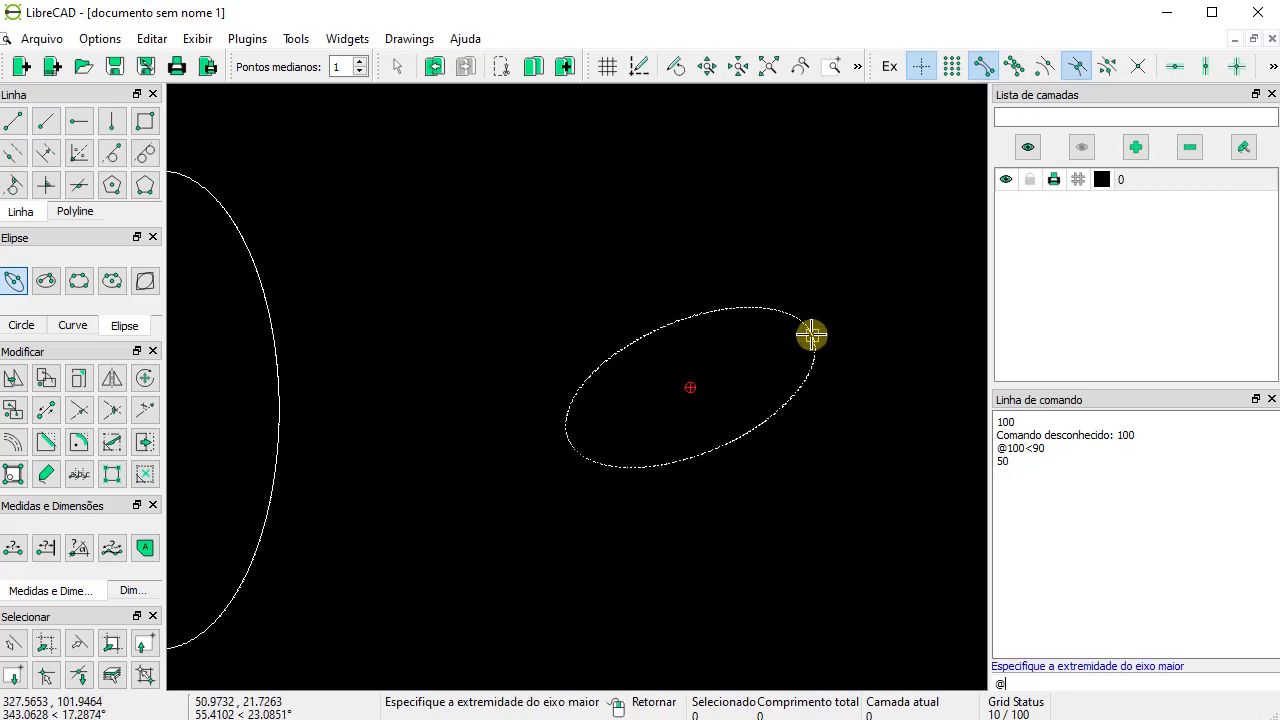
text(50<0)
key(Return)
text(35)
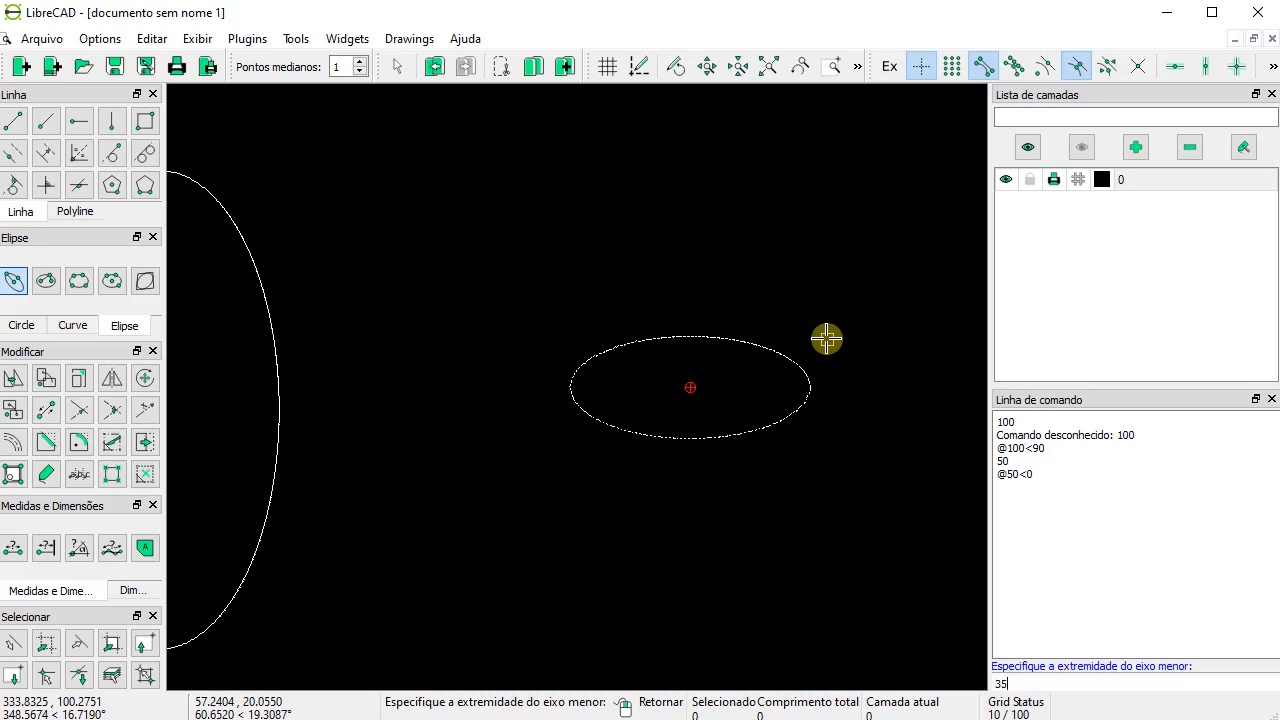
key(Return)
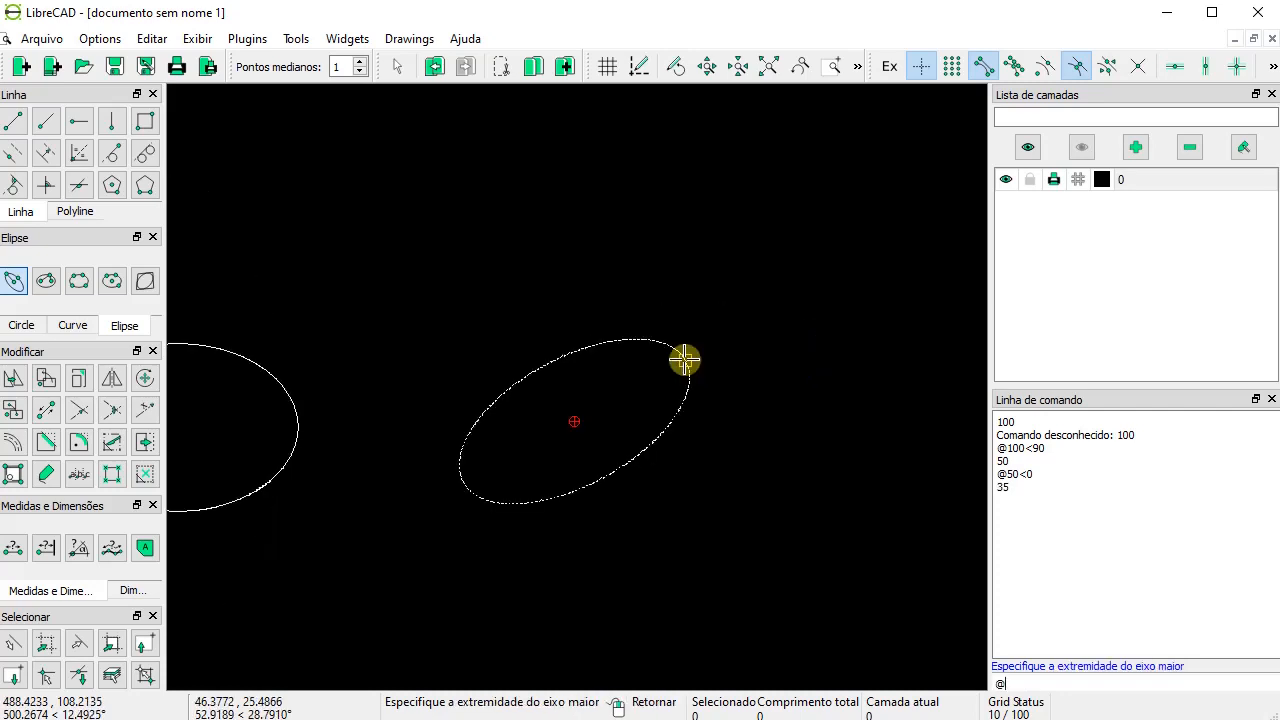
text(100<30)
key(Return)
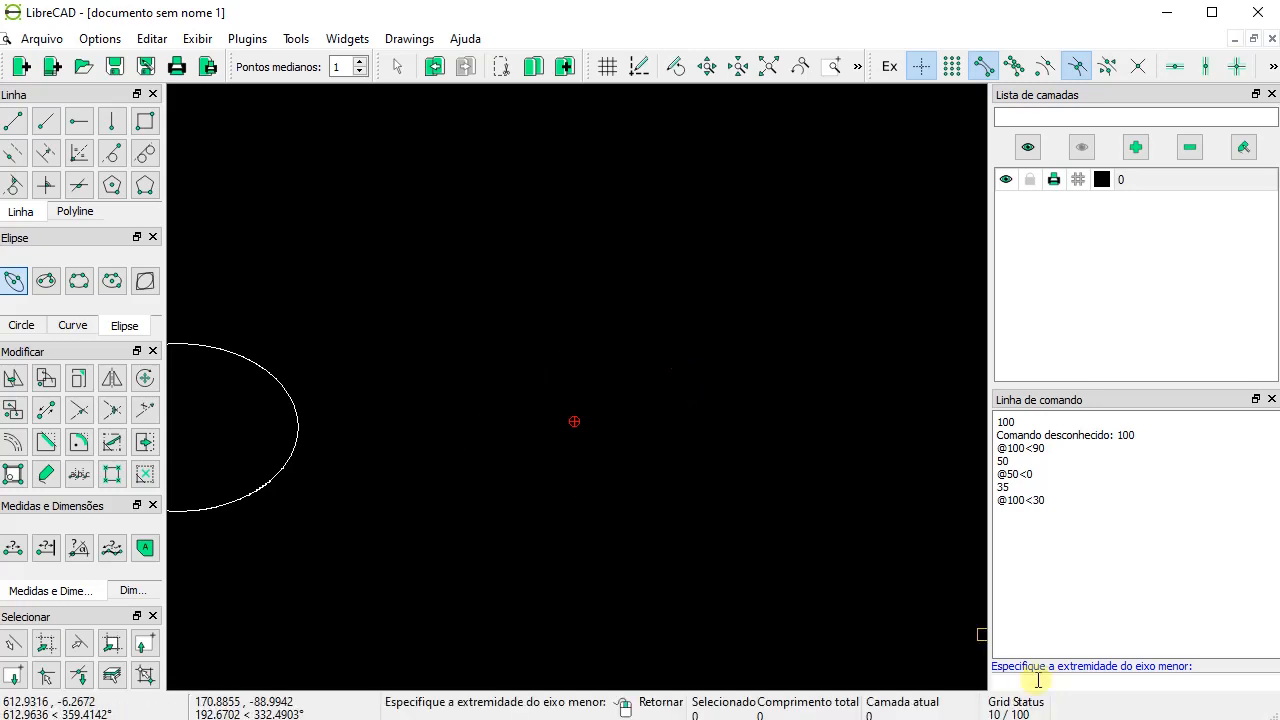
text(50)
key(Return)
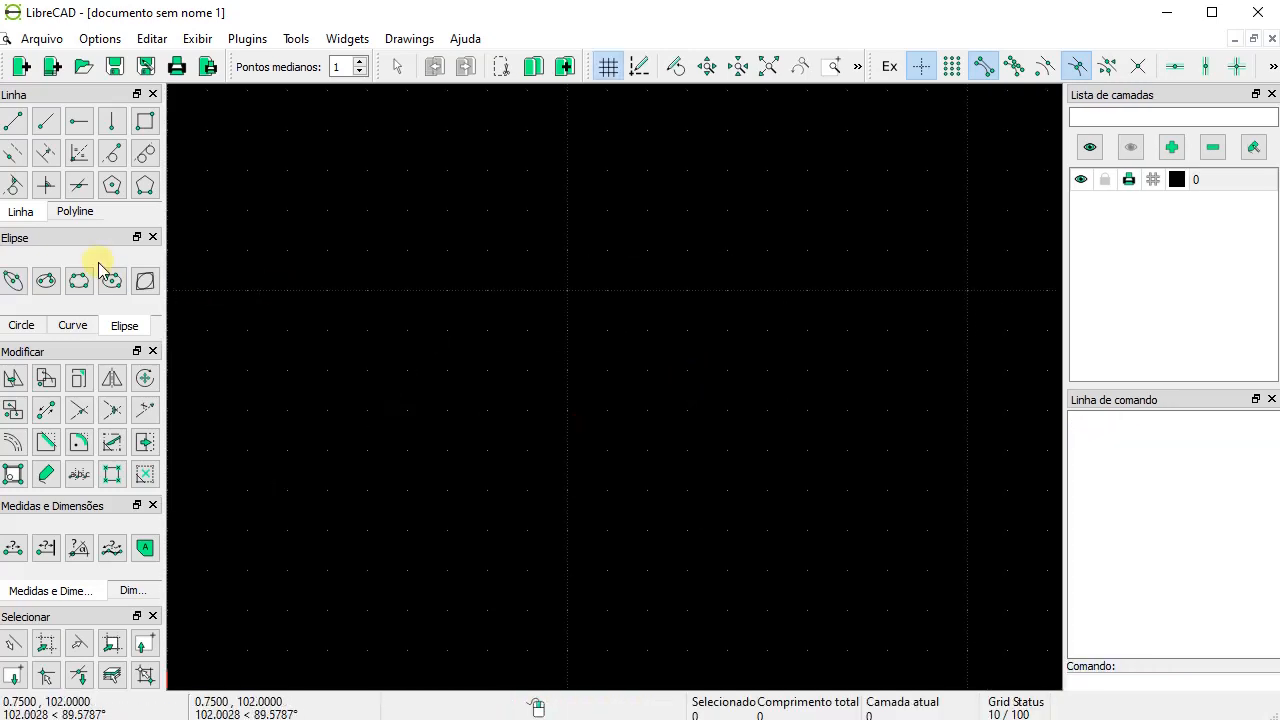
click(50, 282)
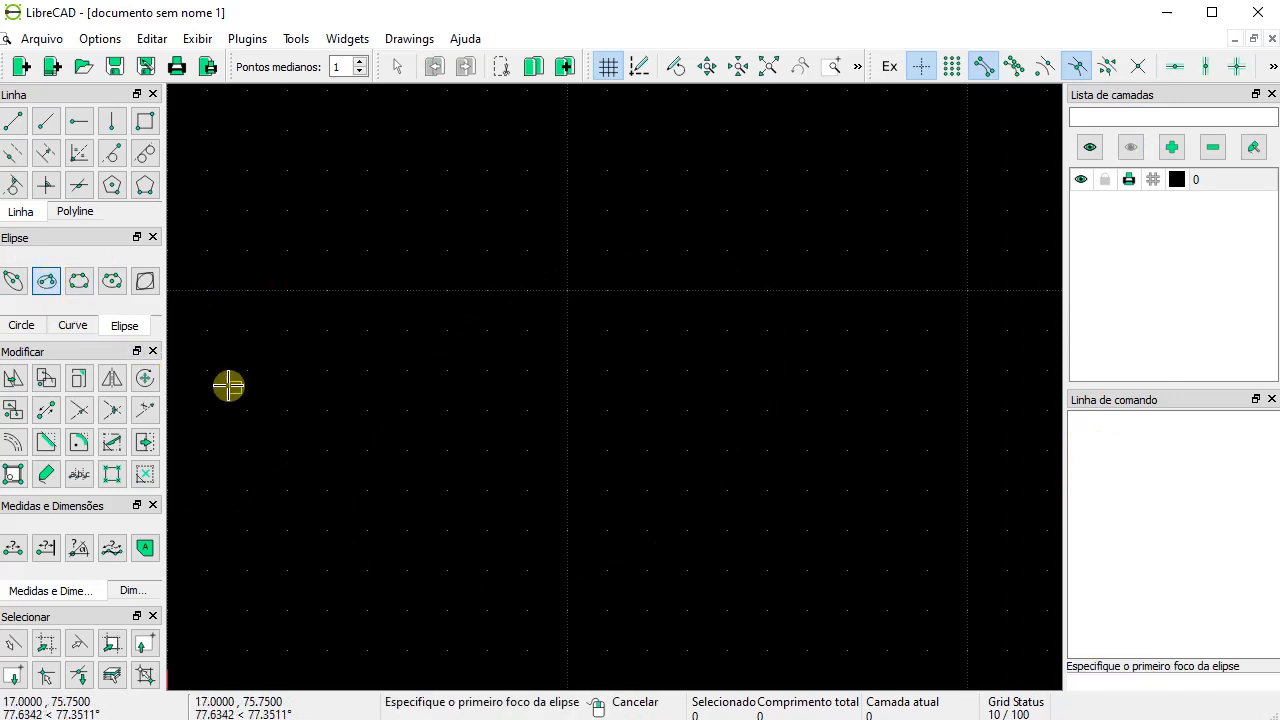
click(467, 291)
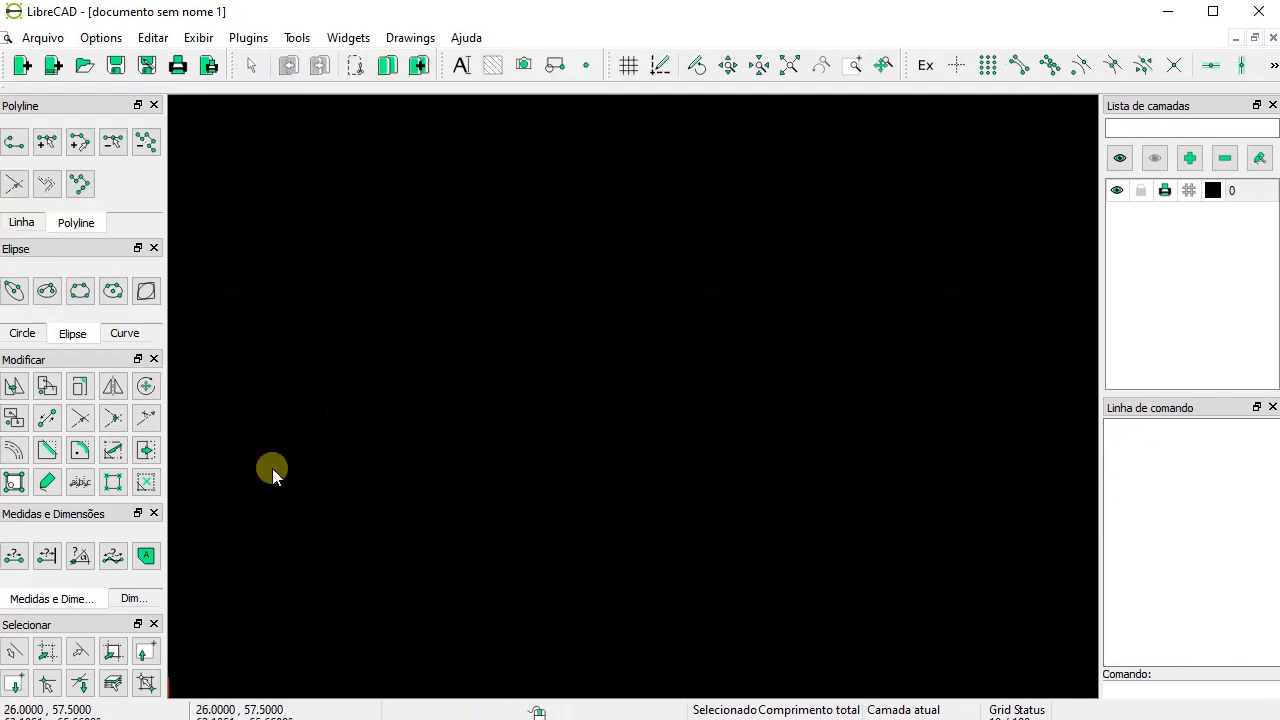
click(56, 300)
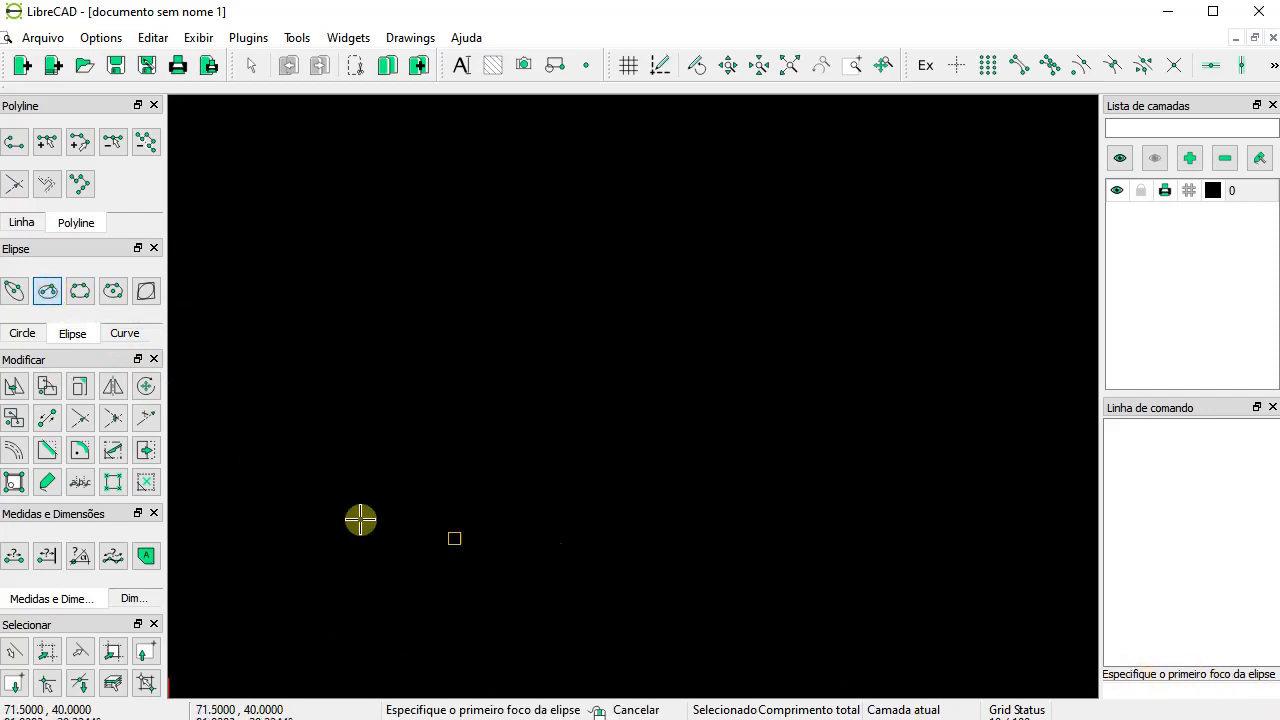
click(477, 428)
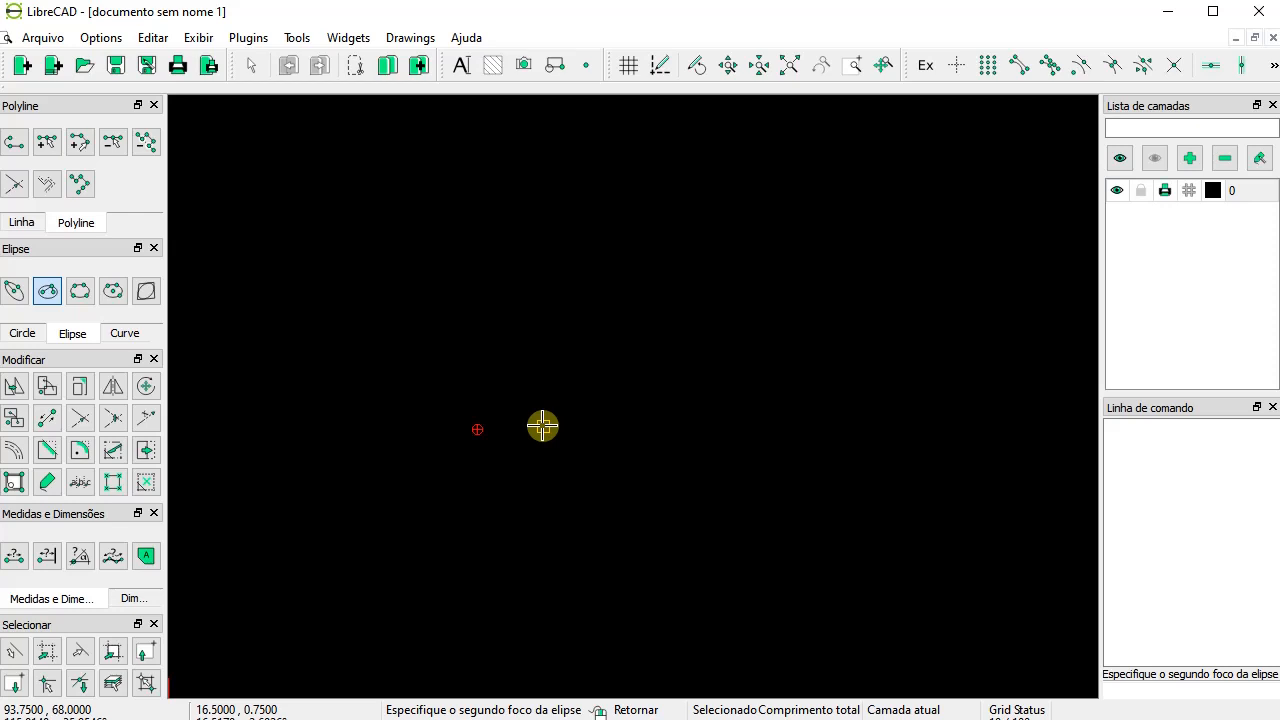
text(@)
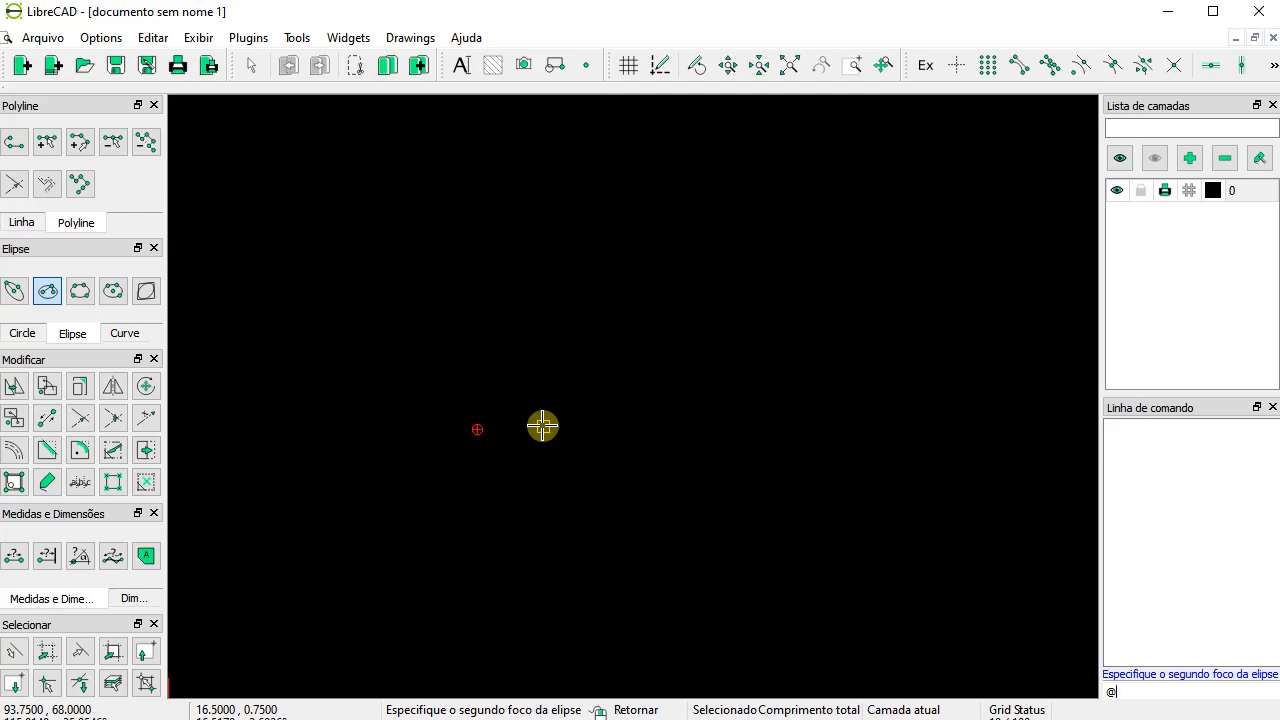
text(60,0)
key(Return)
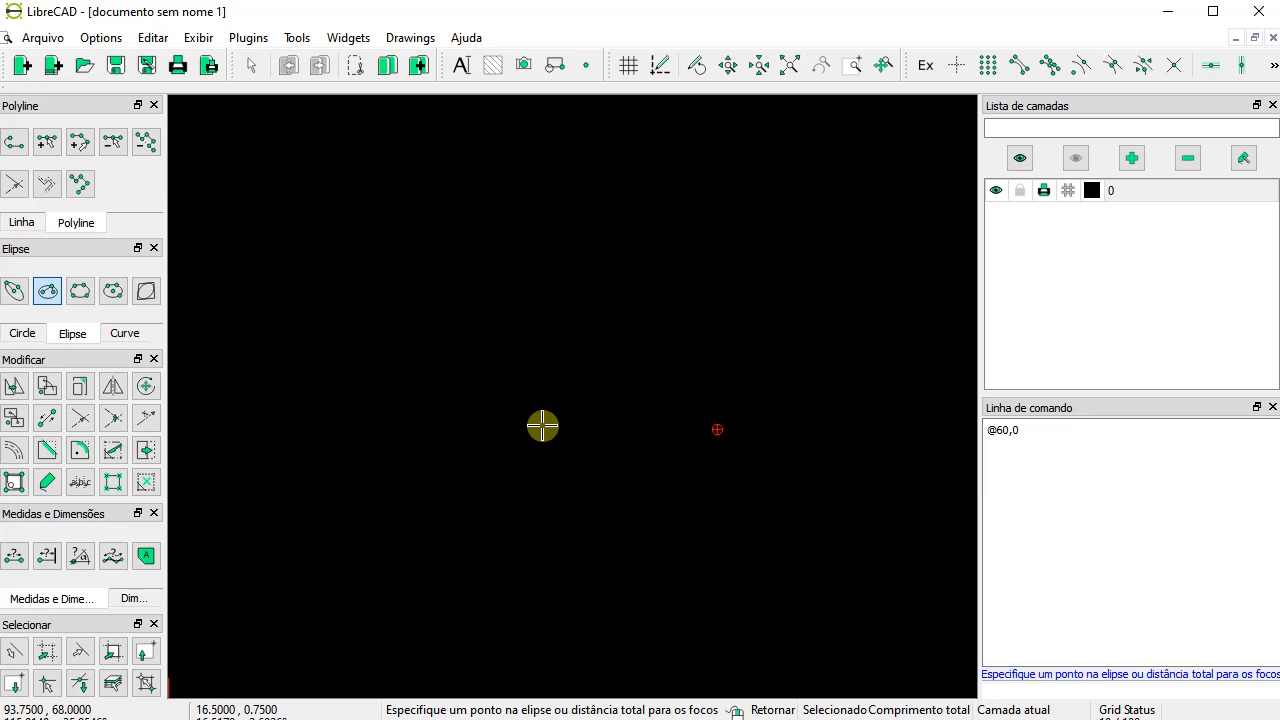
text(80)
key(Return)
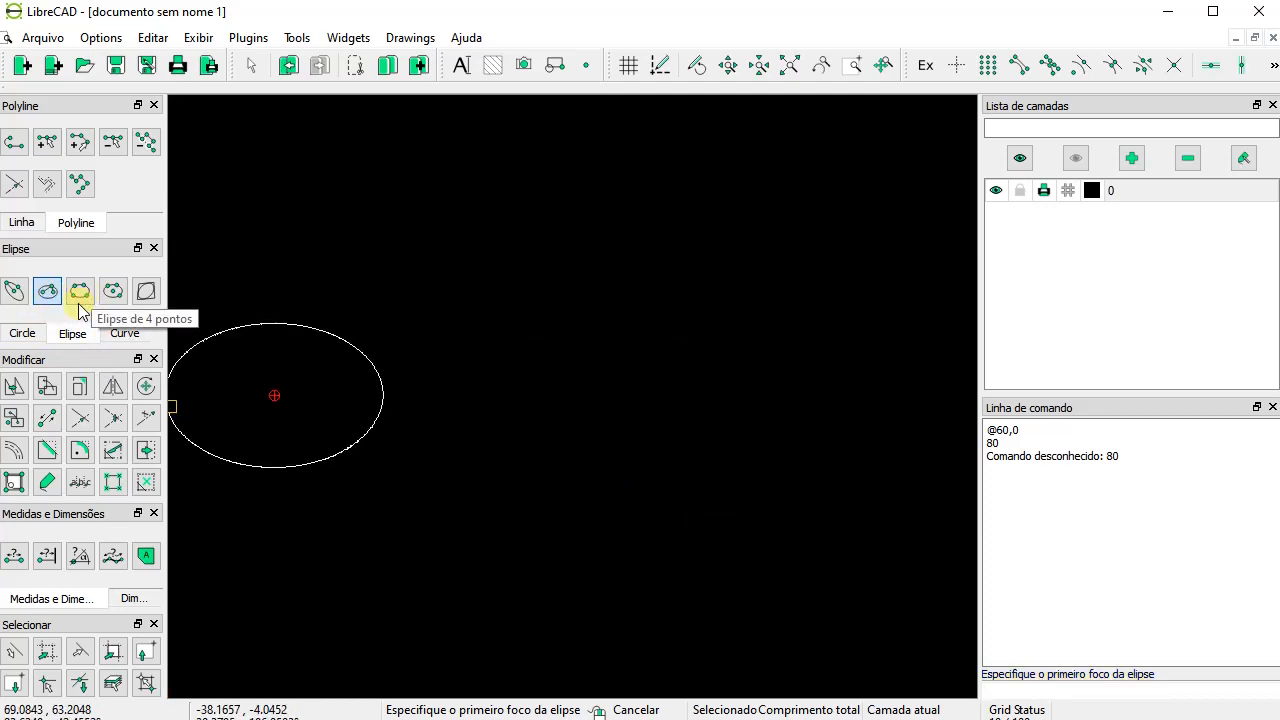
- Draw a flat horizontal ellipse through four picked points, to the right of the ellipse defined by its foci
click(79, 293)
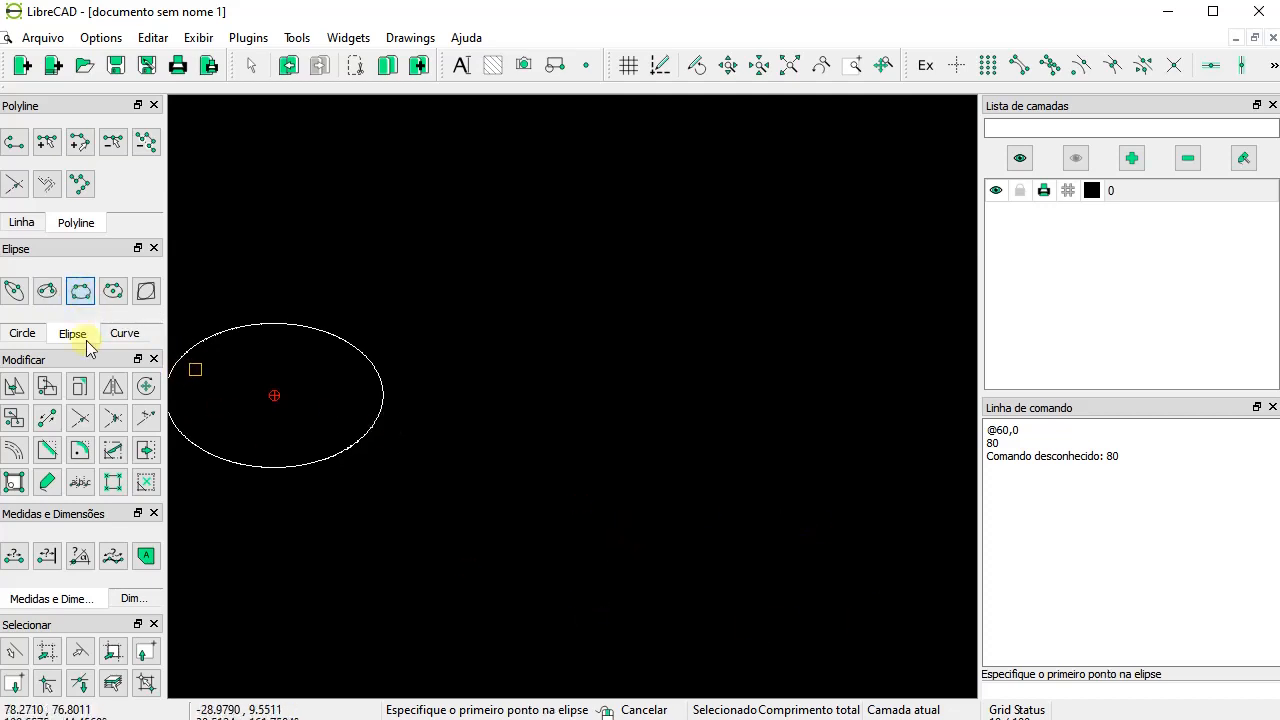
click(513, 379)
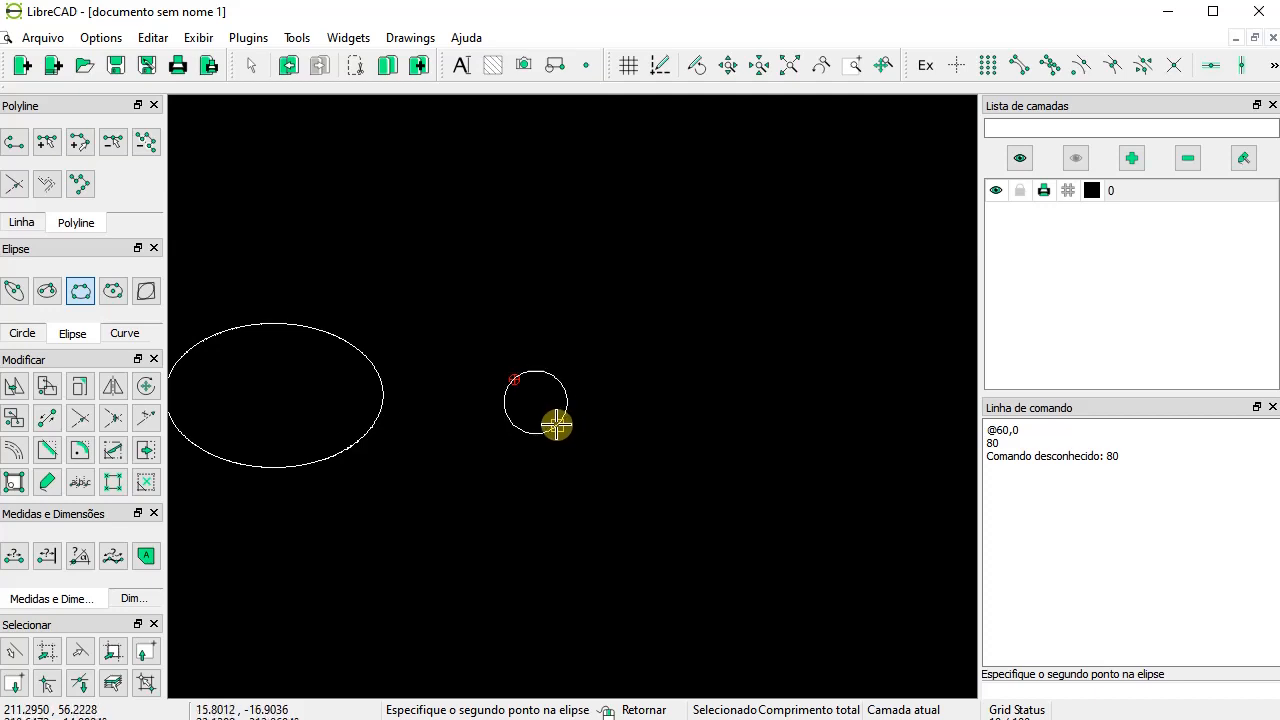
click(542, 422)
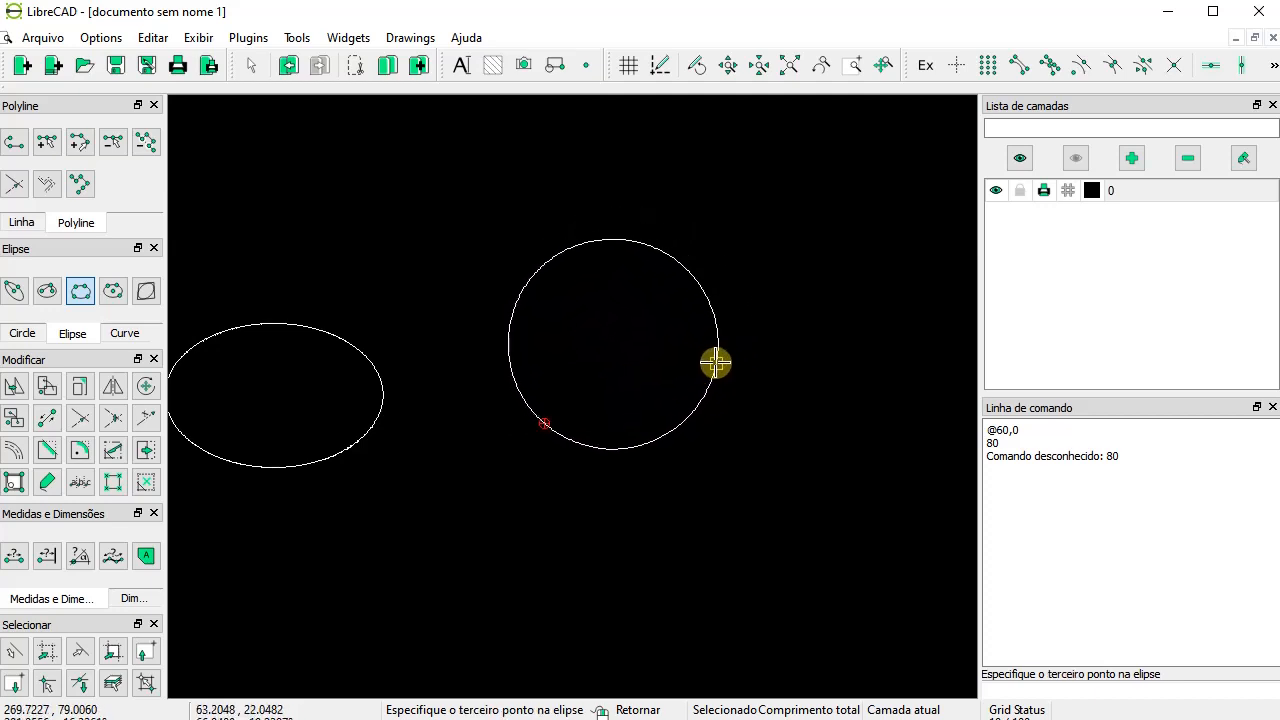
click(716, 363)
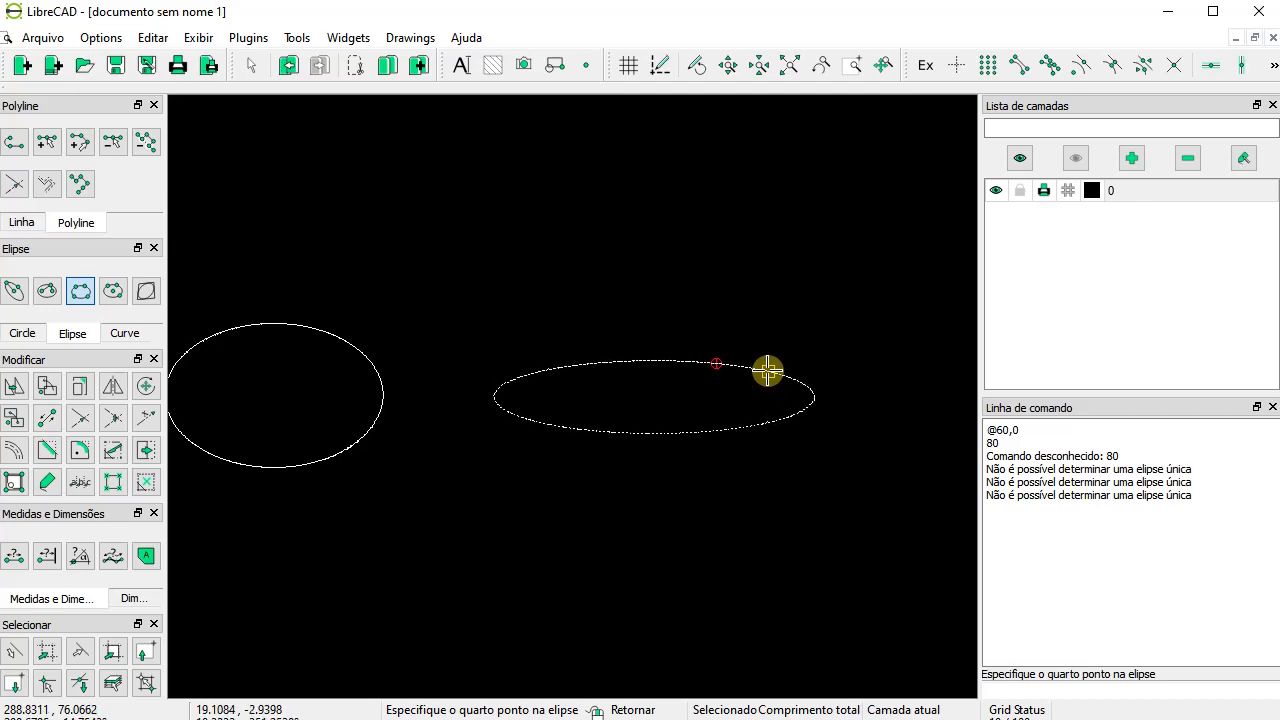
click(767, 371)
- Draw a narrow, nearly horizontal ellipse from a centre and three points on it, to the right of the four-point ellipse
scroll(753, 371, down, 3)
middle_drag(753, 371, 327, 422)
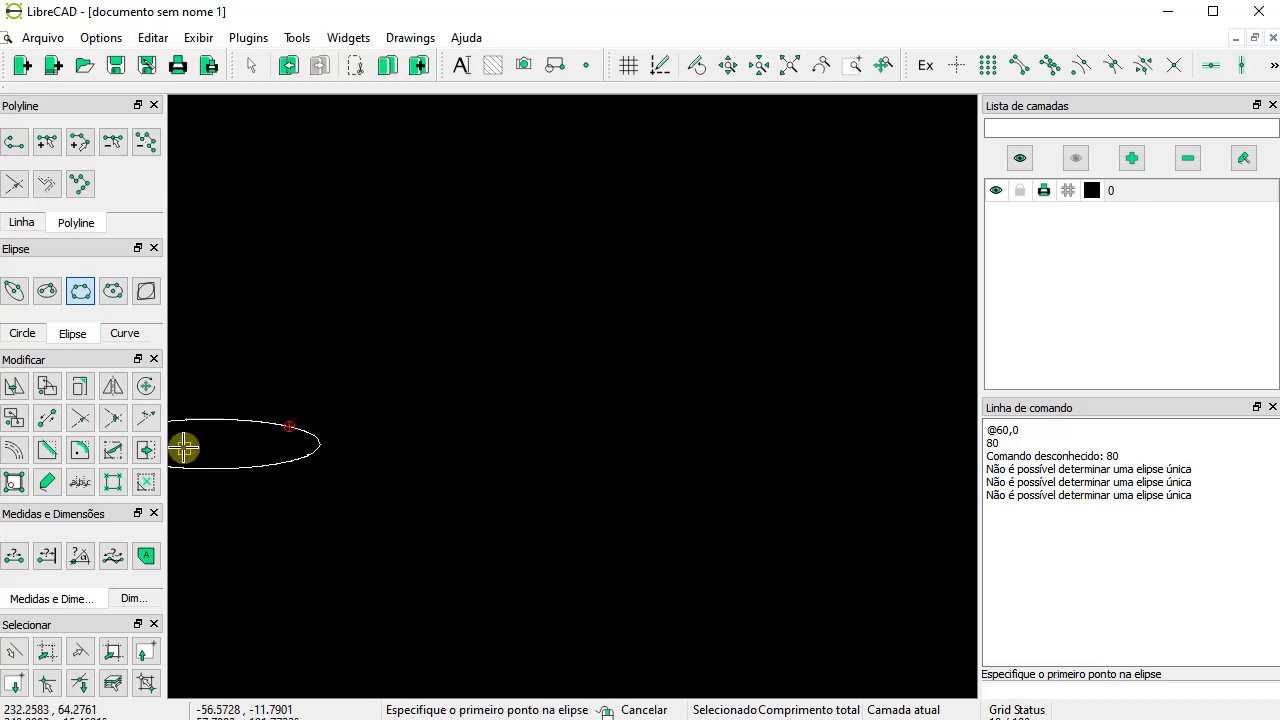
click(113, 291)
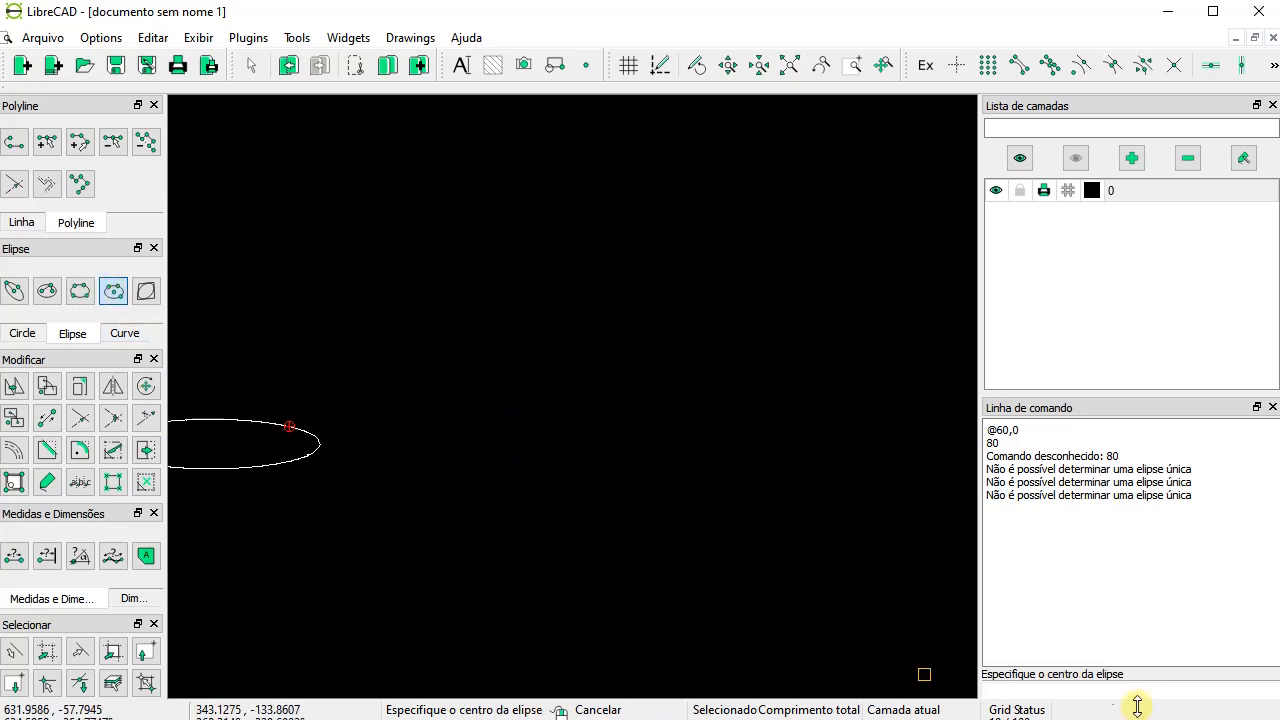
click(585, 440)
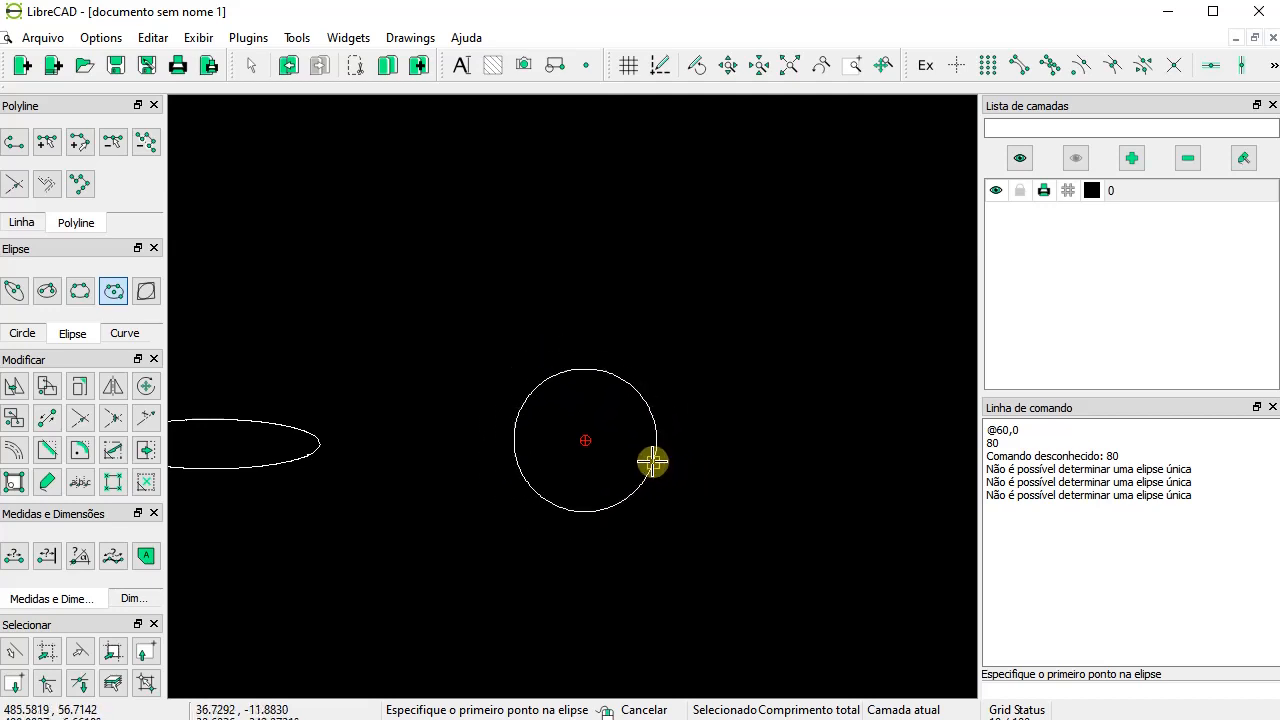
click(632, 455)
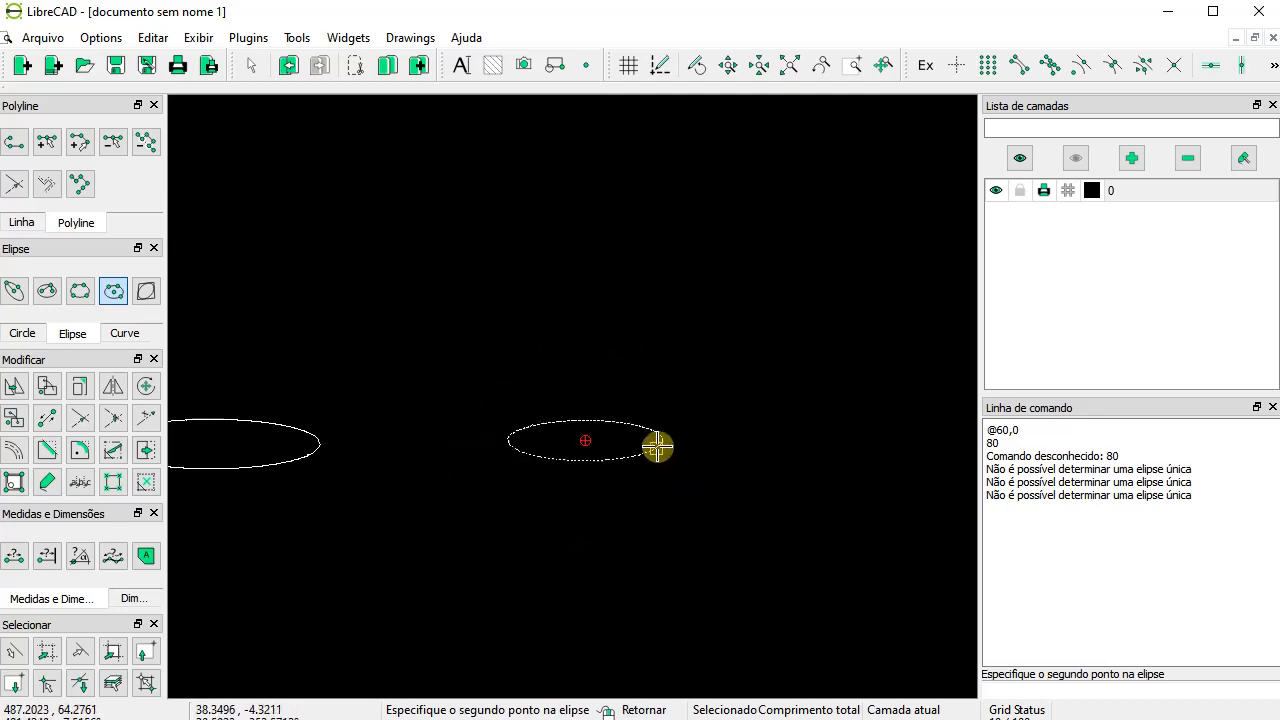
click(688, 440)
click(688, 438)
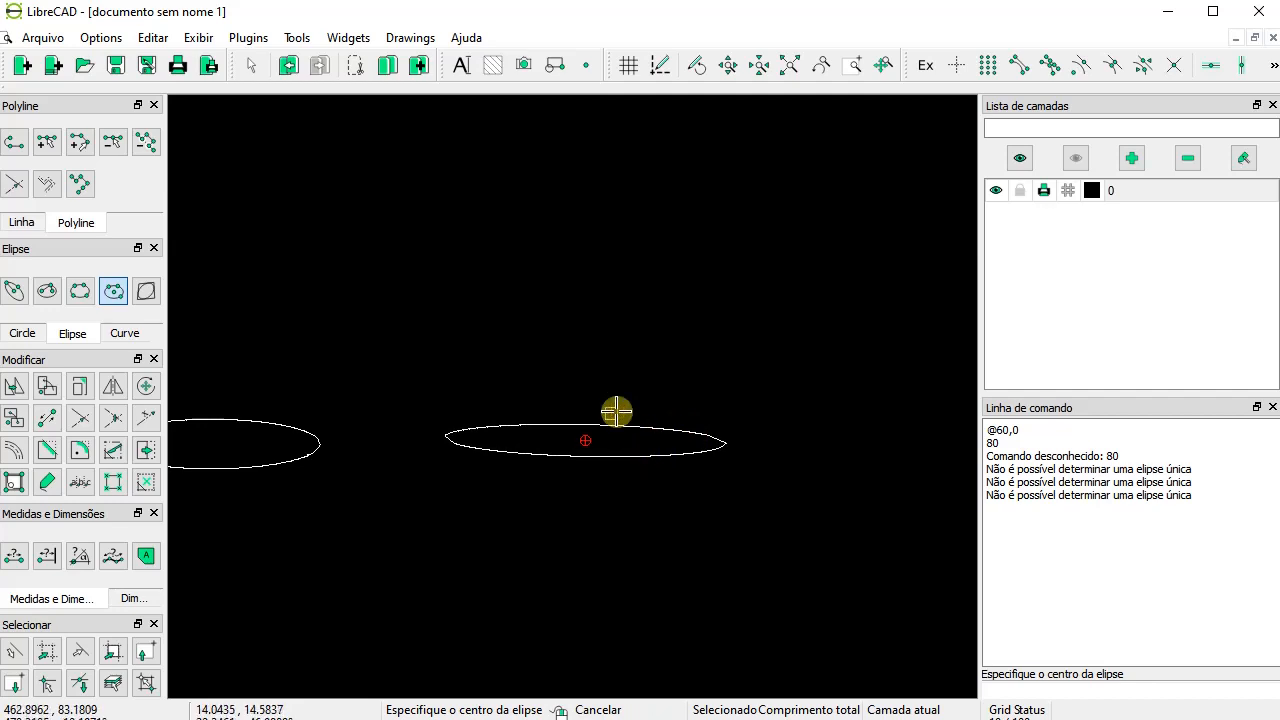
scroll(364, 433, down, 2)
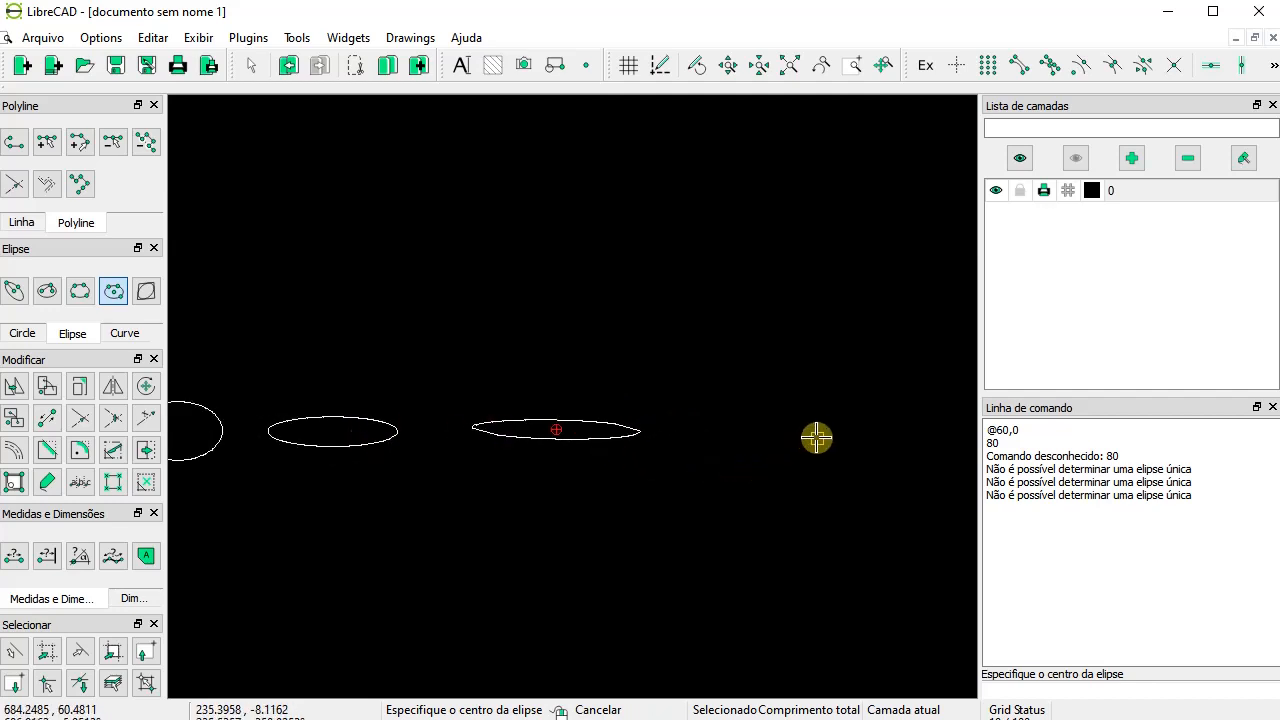
scroll(820, 432, up, 4)
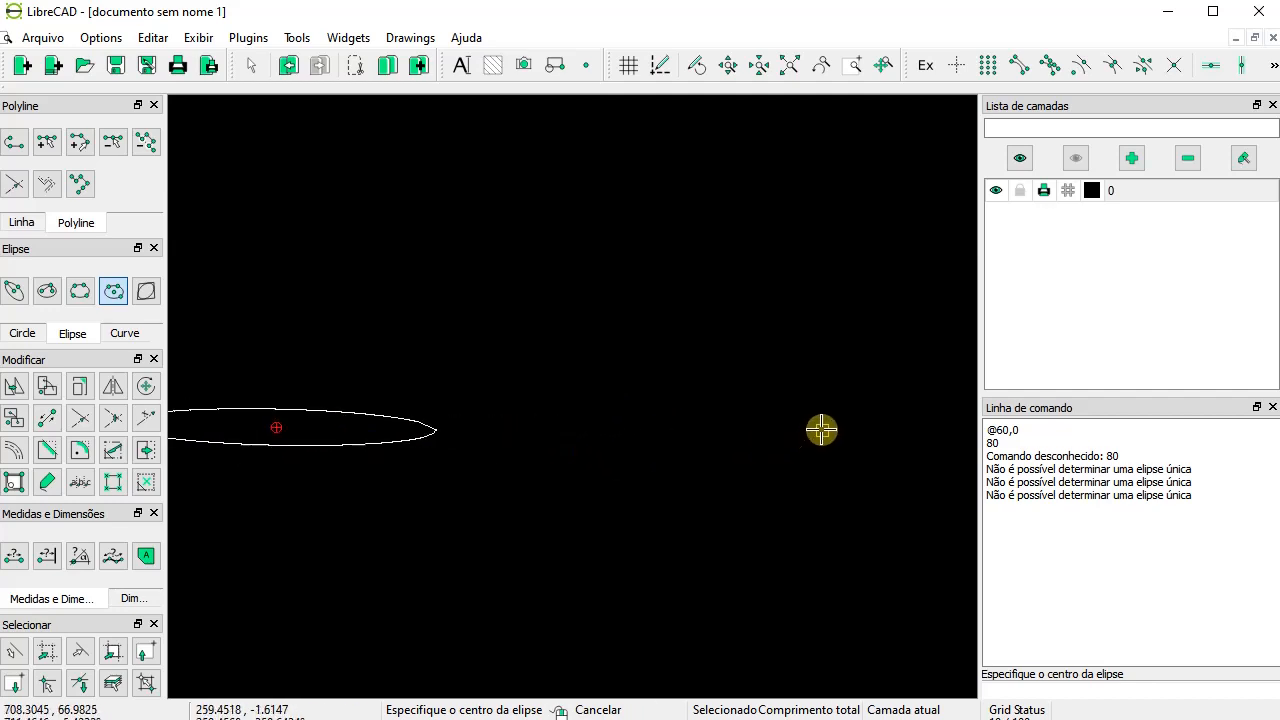
click(148, 293)
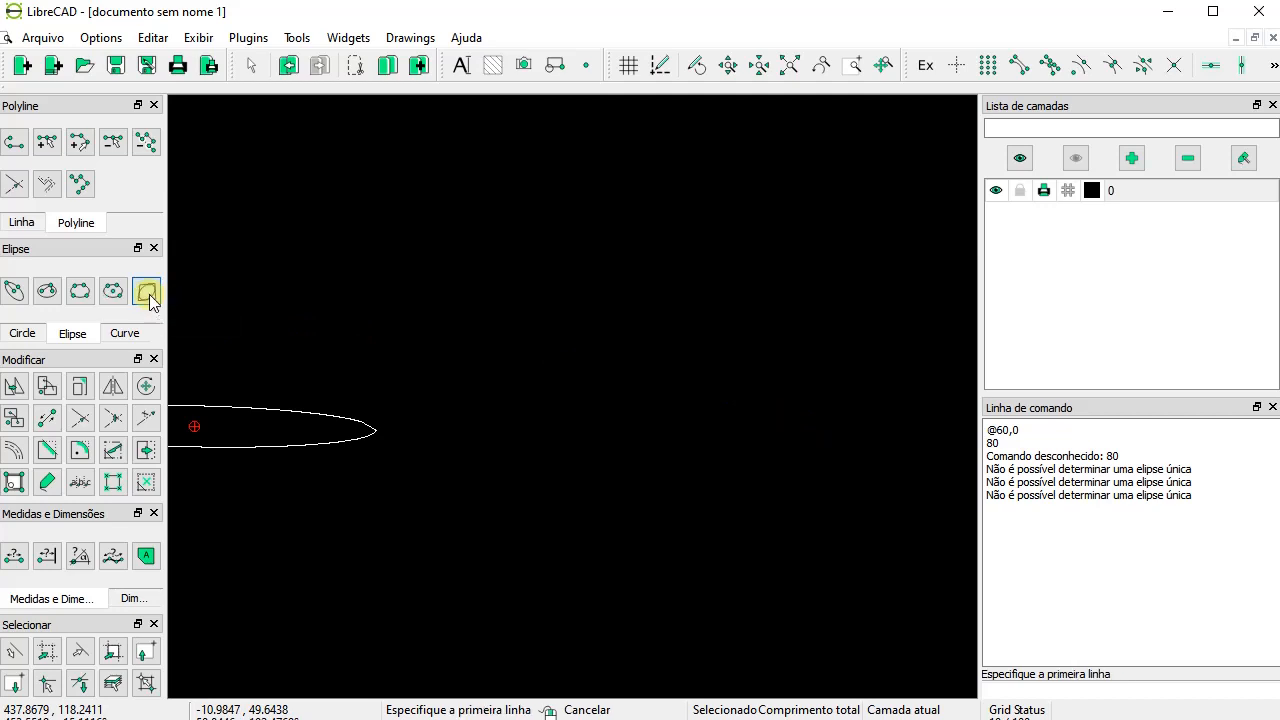
click(22, 222)
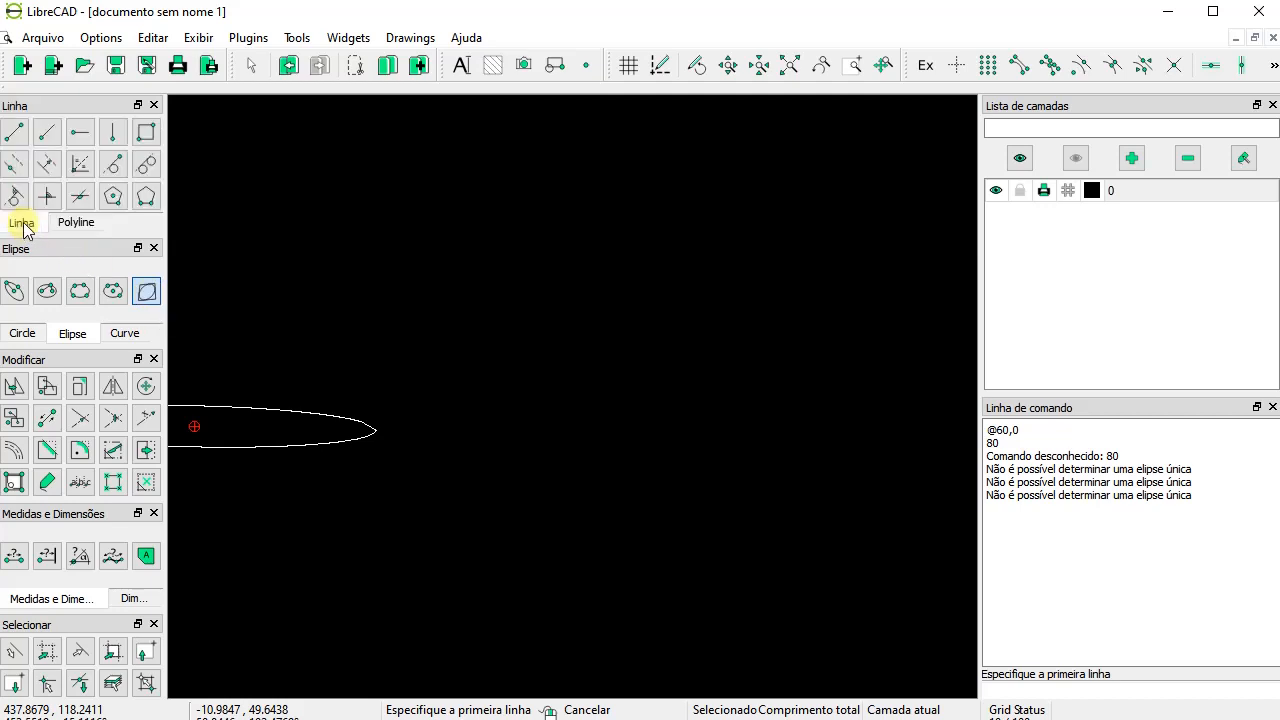
click(148, 133)
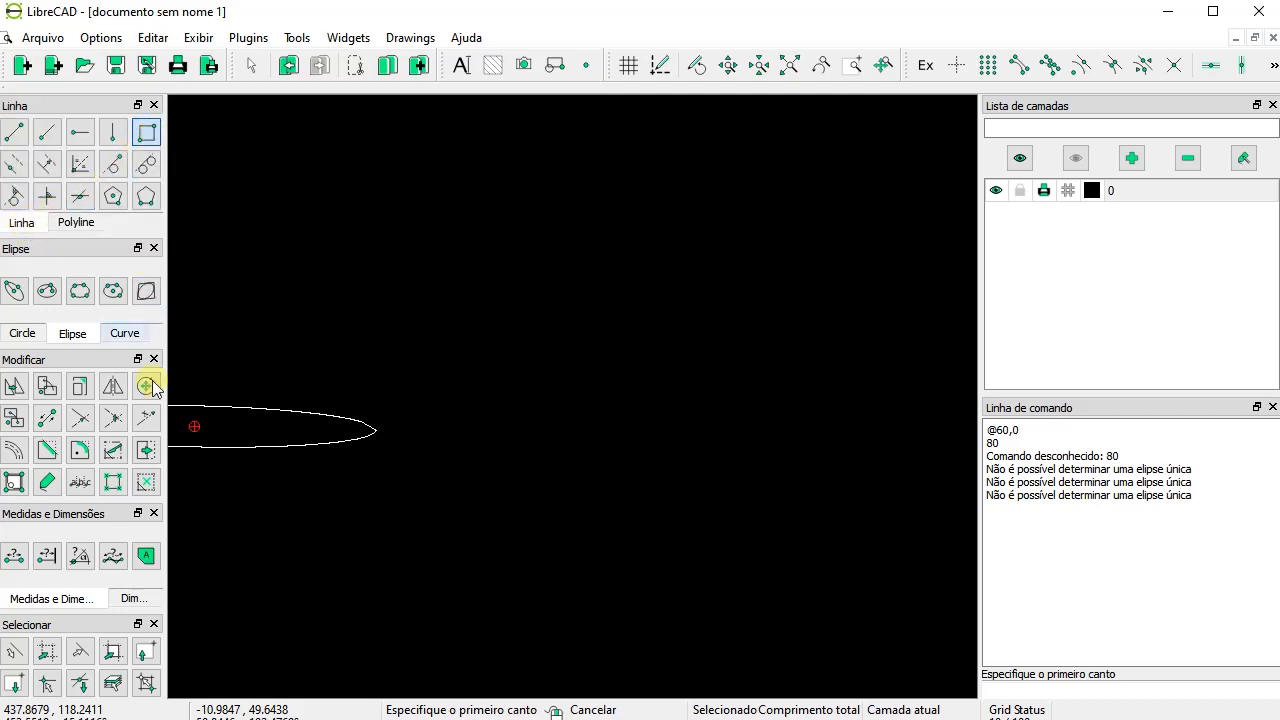
click(482, 458)
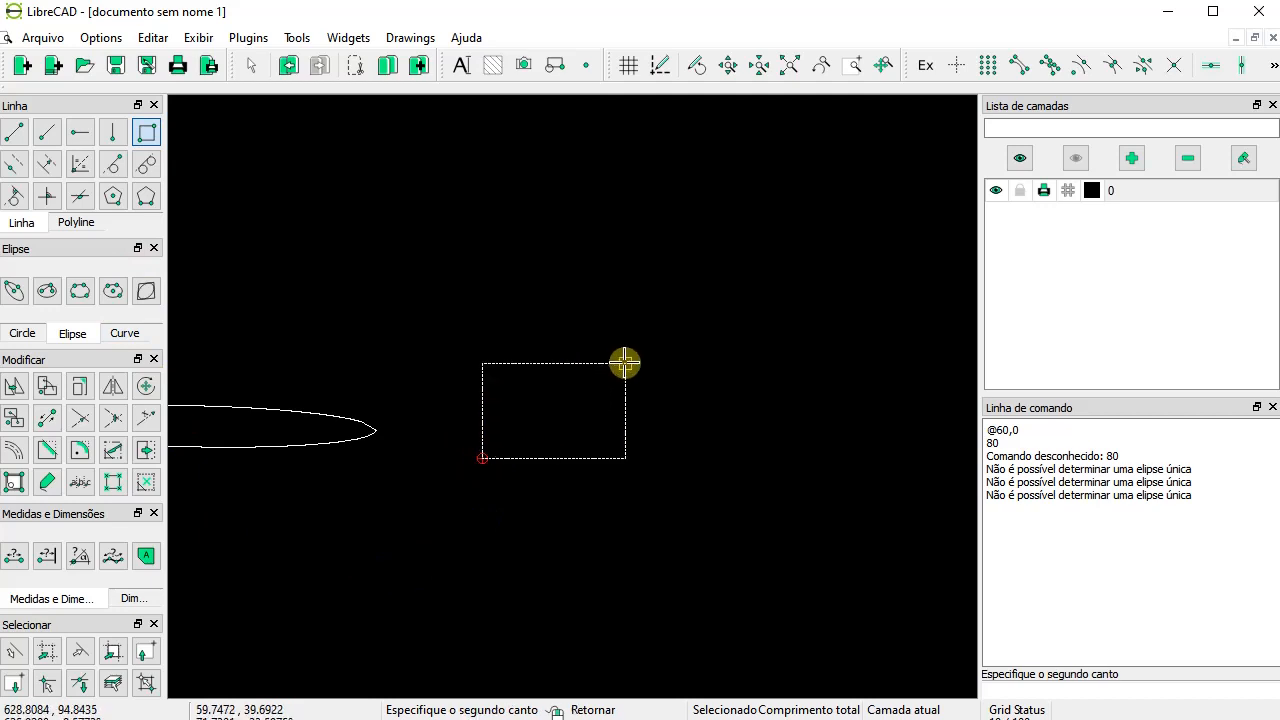
text(@90,60)
key(Return)
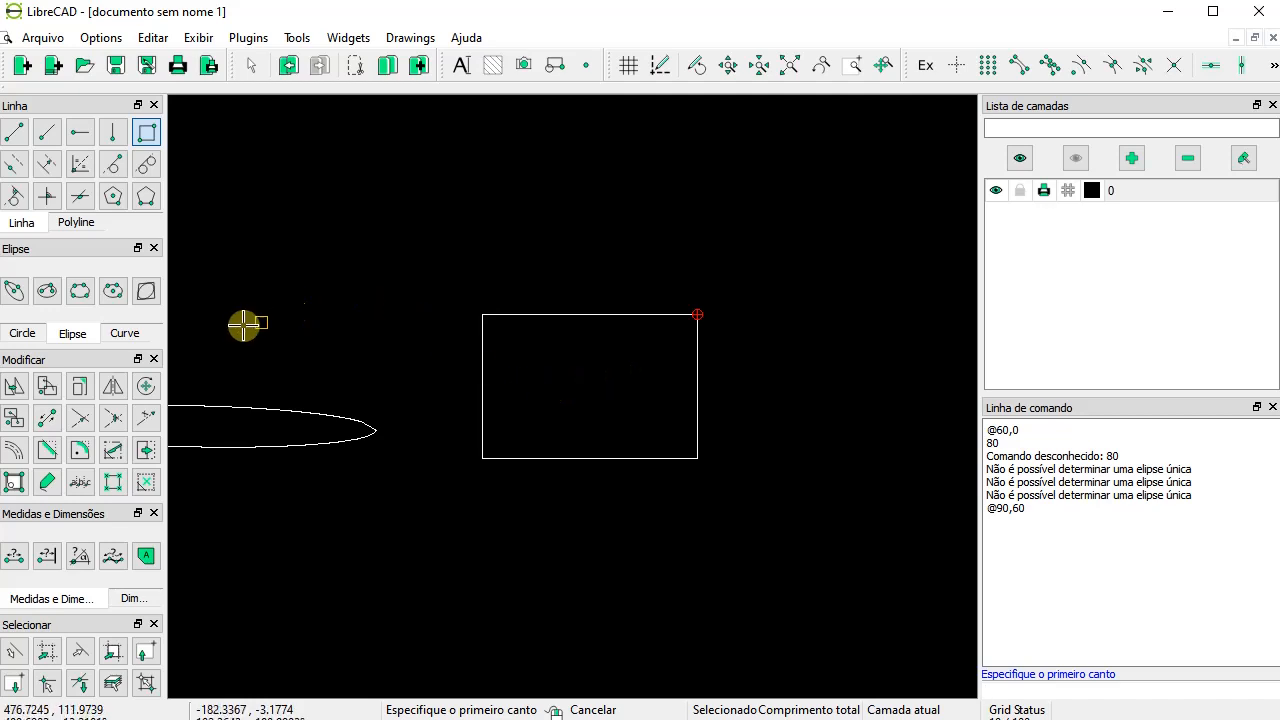
click(146, 294)
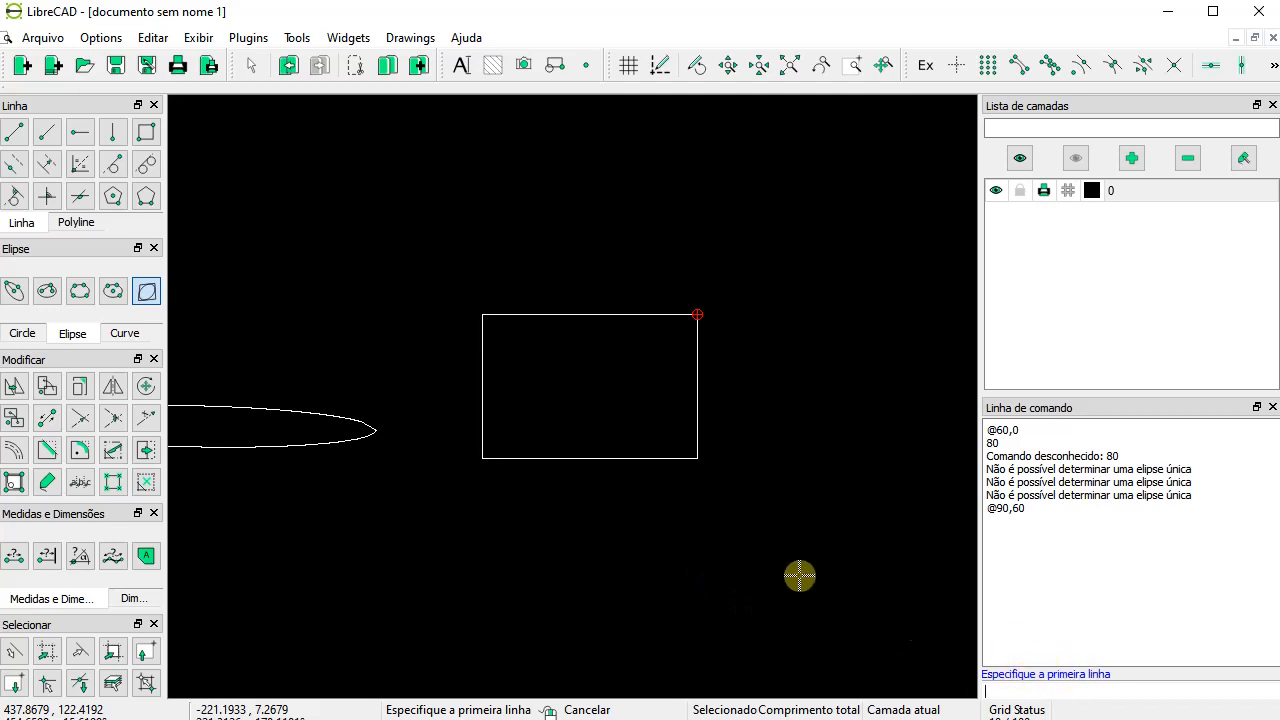
click(645, 458)
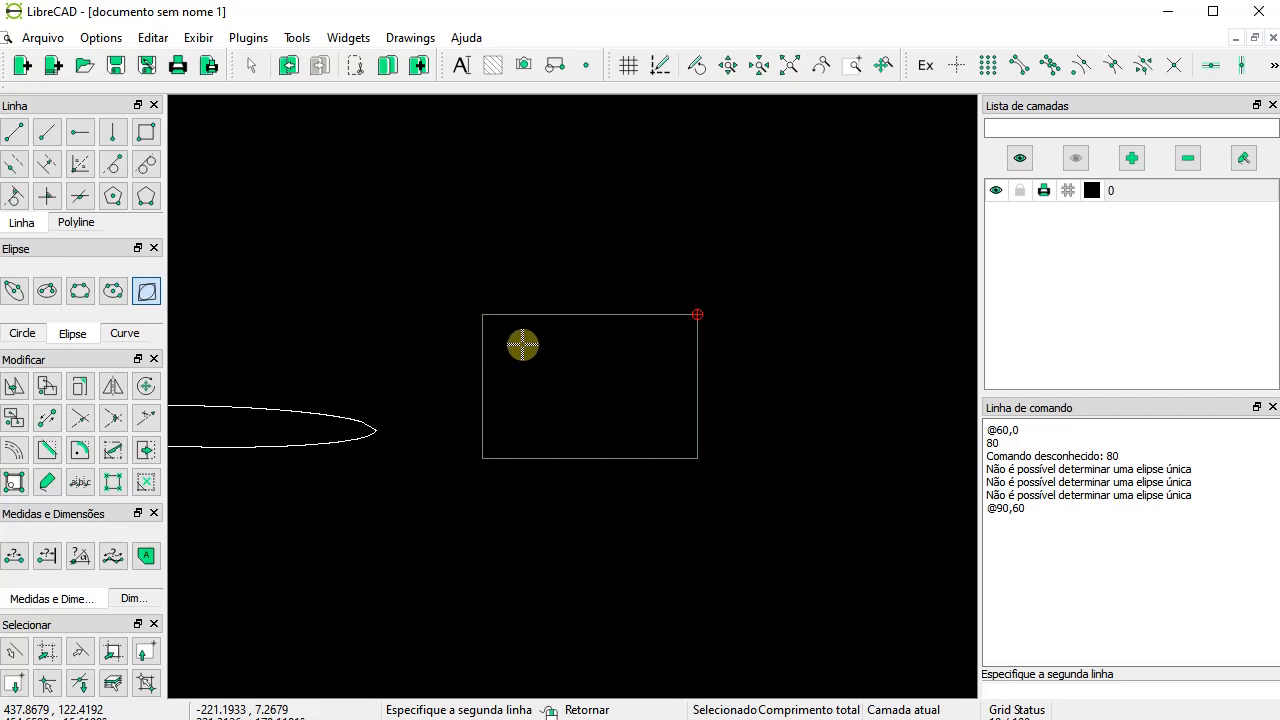
key(Escape)
key(Escape)
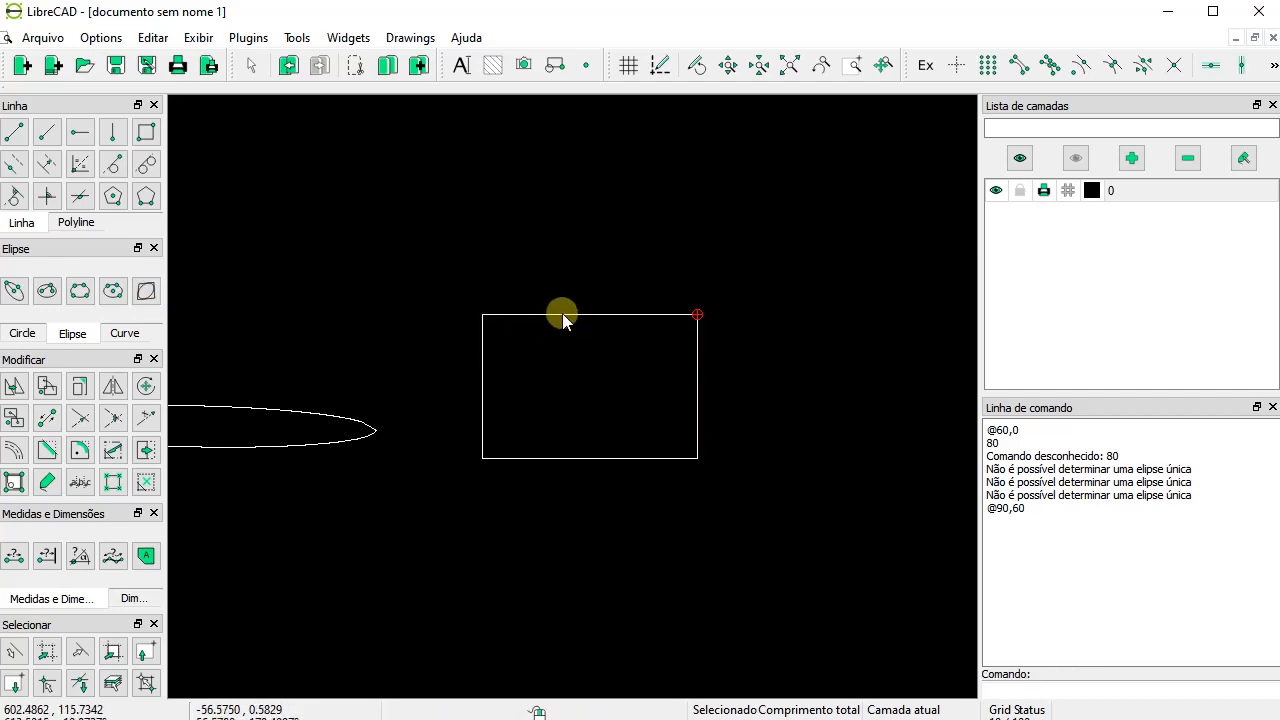
- Explode the rectangle into separate lines and check that its upper and left edges can be selected individually
click(562, 314)
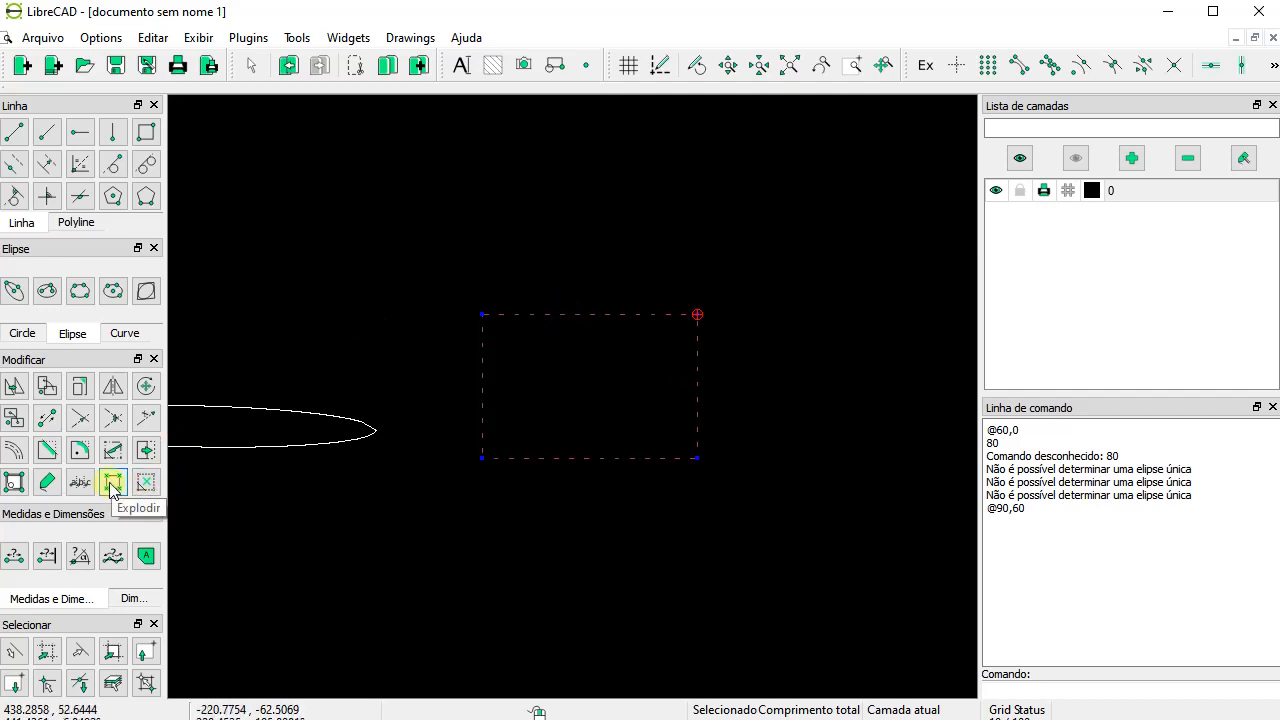
click(111, 484)
click(562, 315)
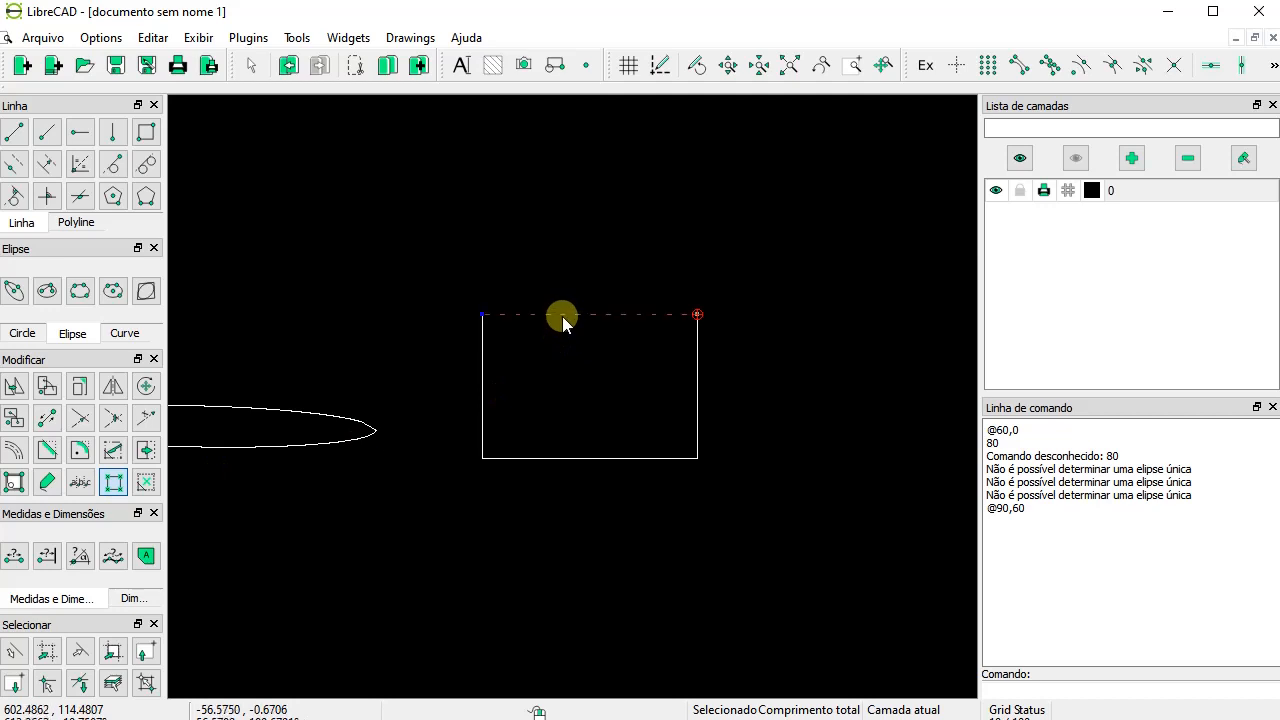
click(482, 356)
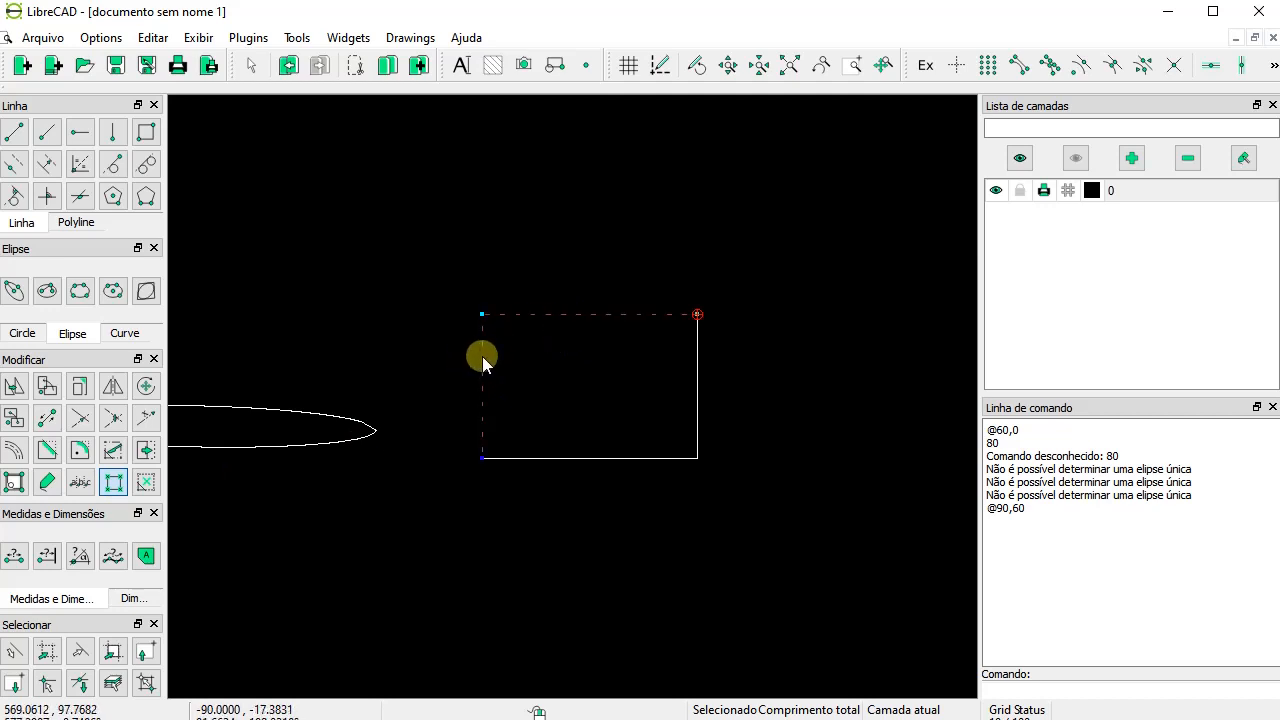
key(Return)
- Draw an ellipse inscribed in the exploded rectangle, tangent to its lower, right, upper and left edges
click(146, 291)
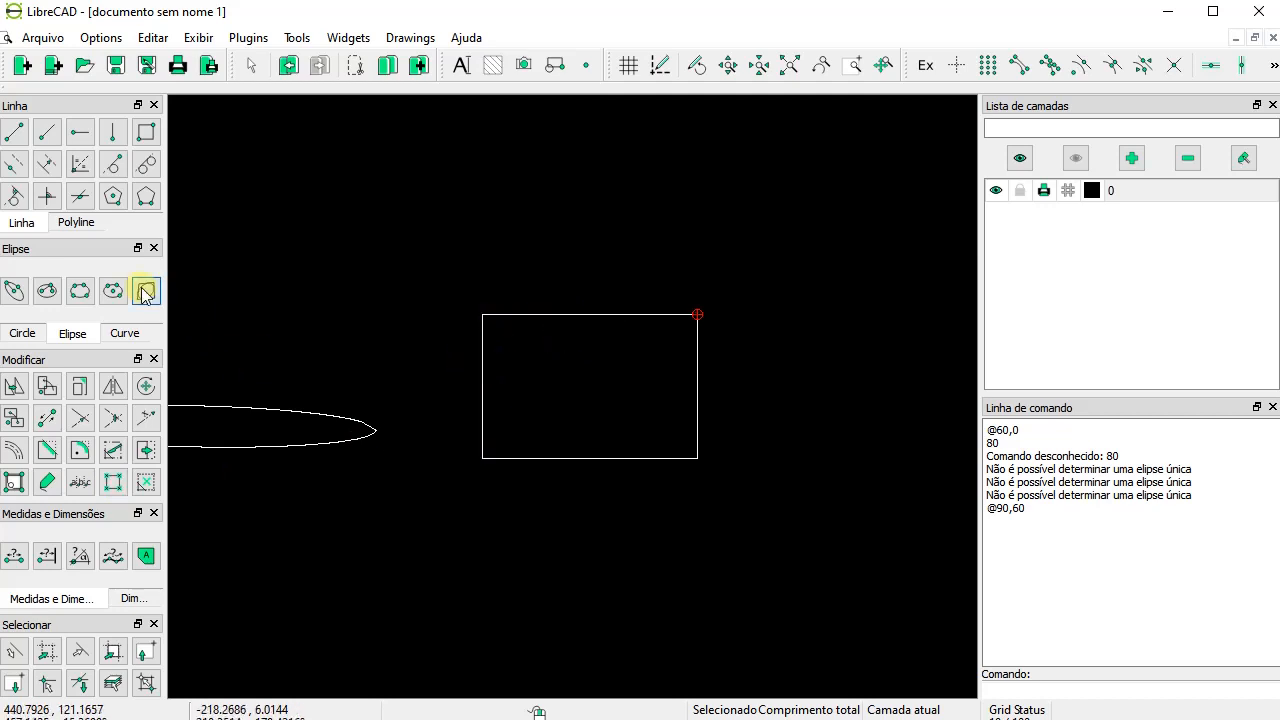
click(570, 458)
click(697, 401)
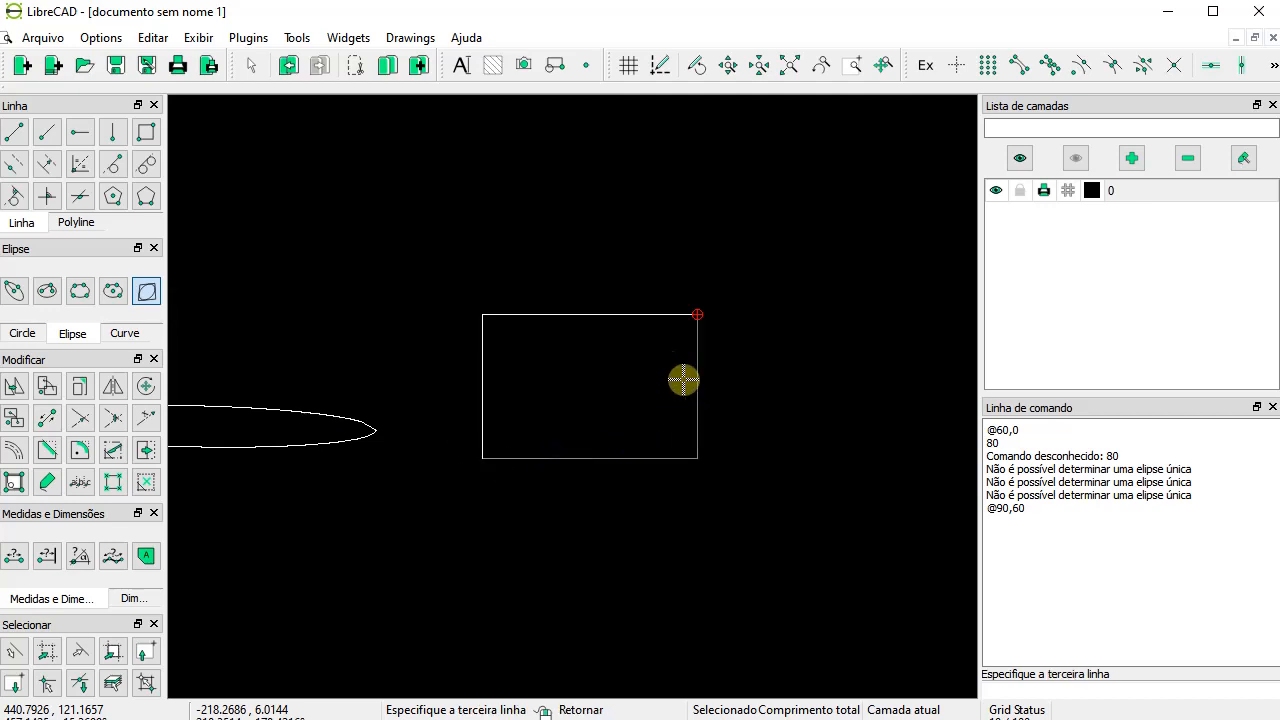
click(597, 315)
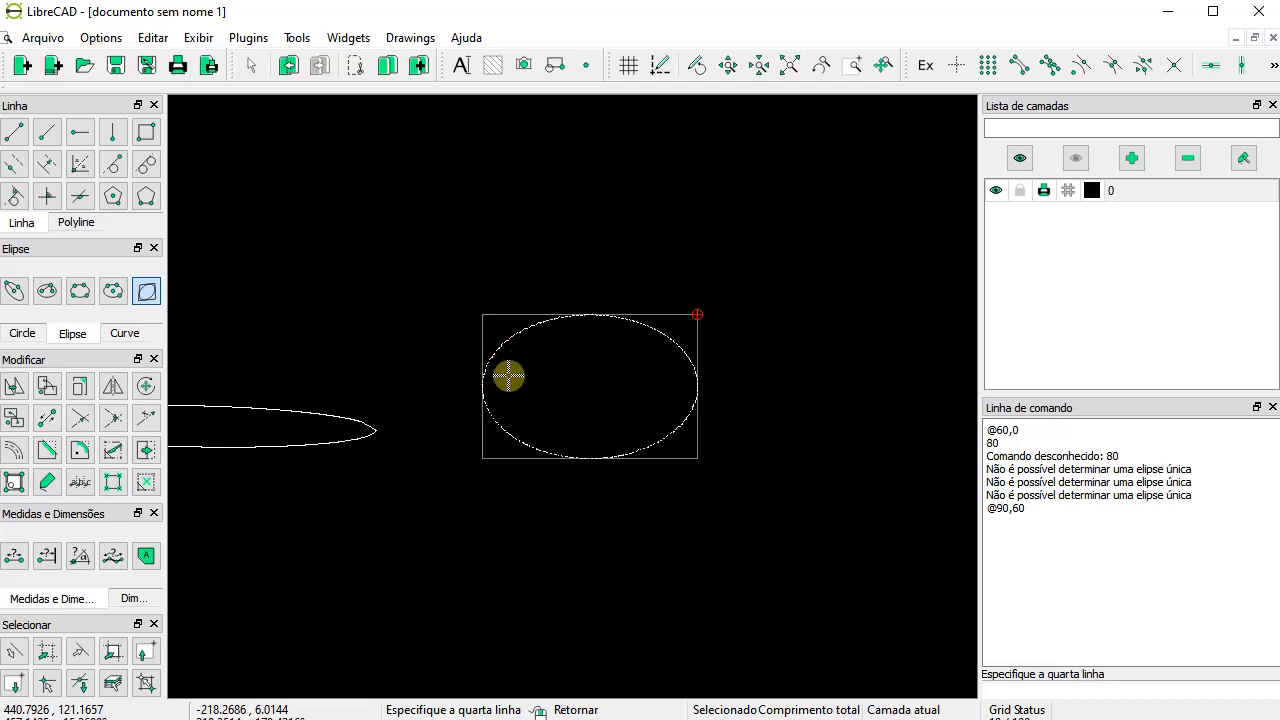
click(481, 352)
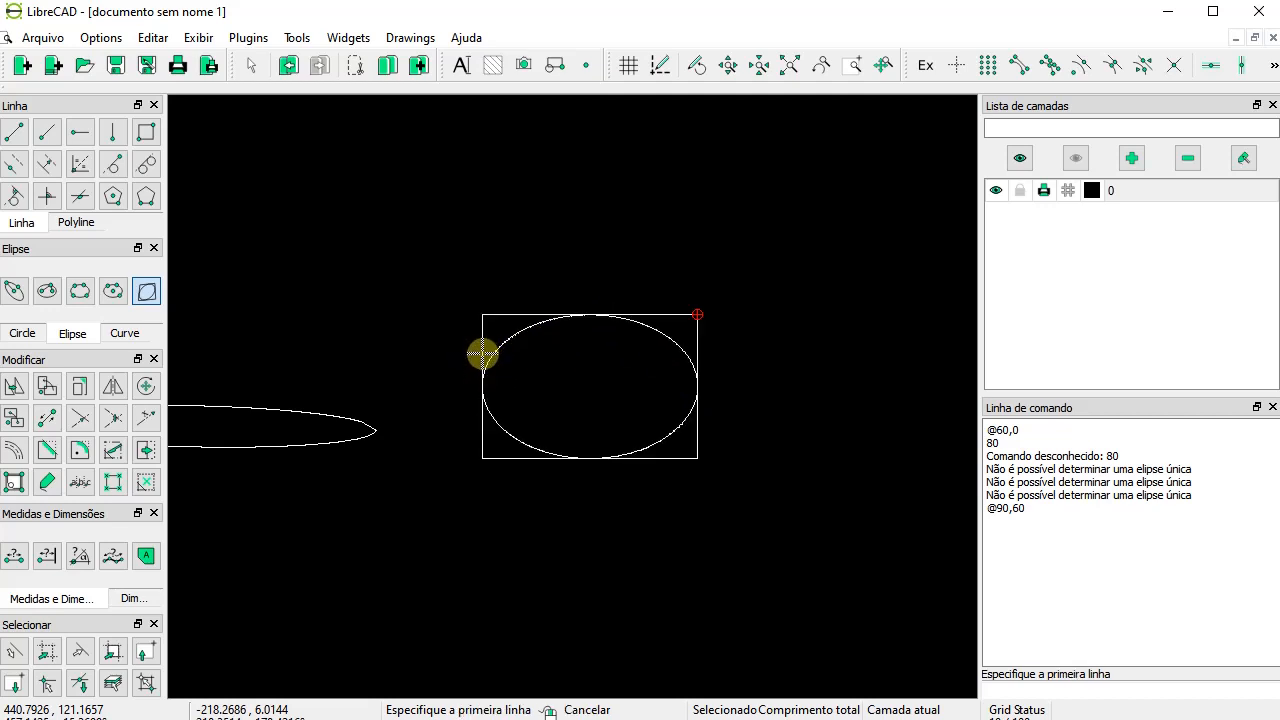